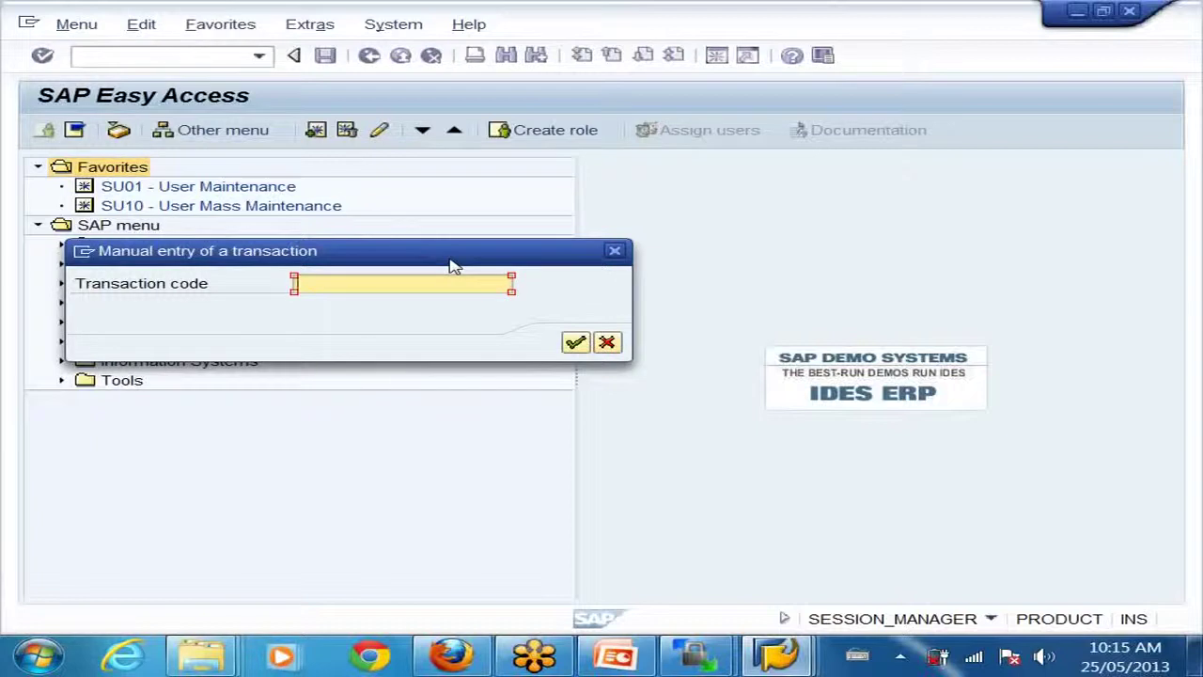
# - Add transaction SU03 to the favorites list
pyautogui.write('3')
pyautogui.press('Return')
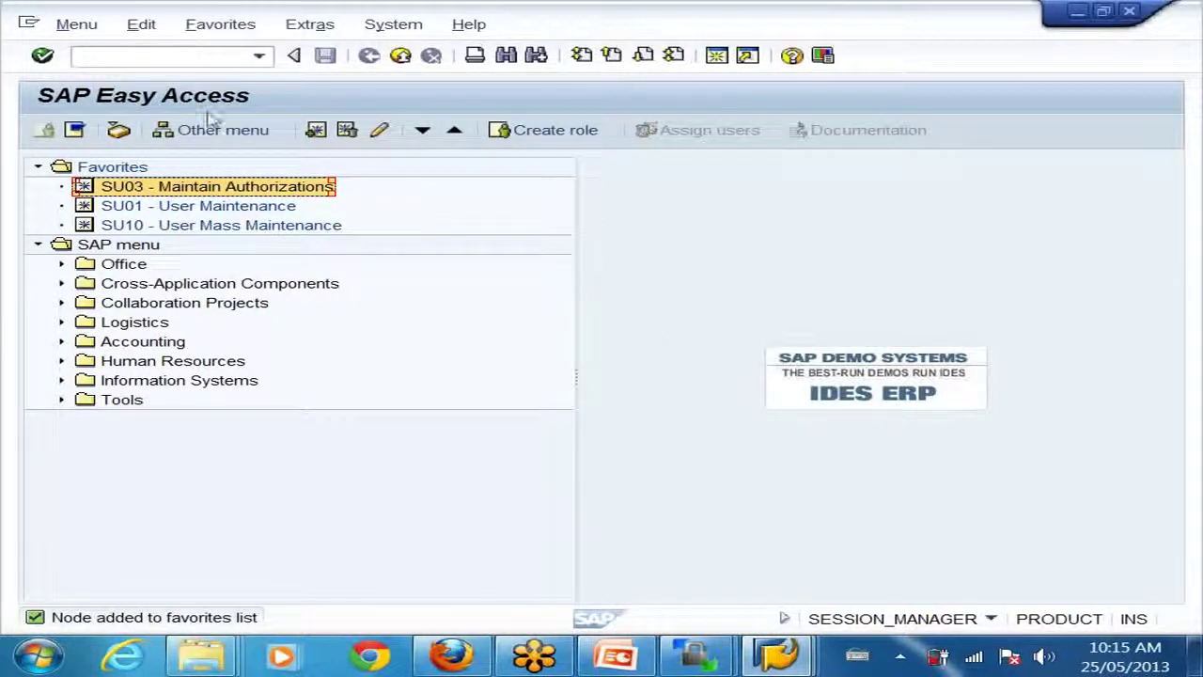
# - Open user maintenance with transaction code SU01
pyautogui.click(141, 55)
pyautogui.write('su01')
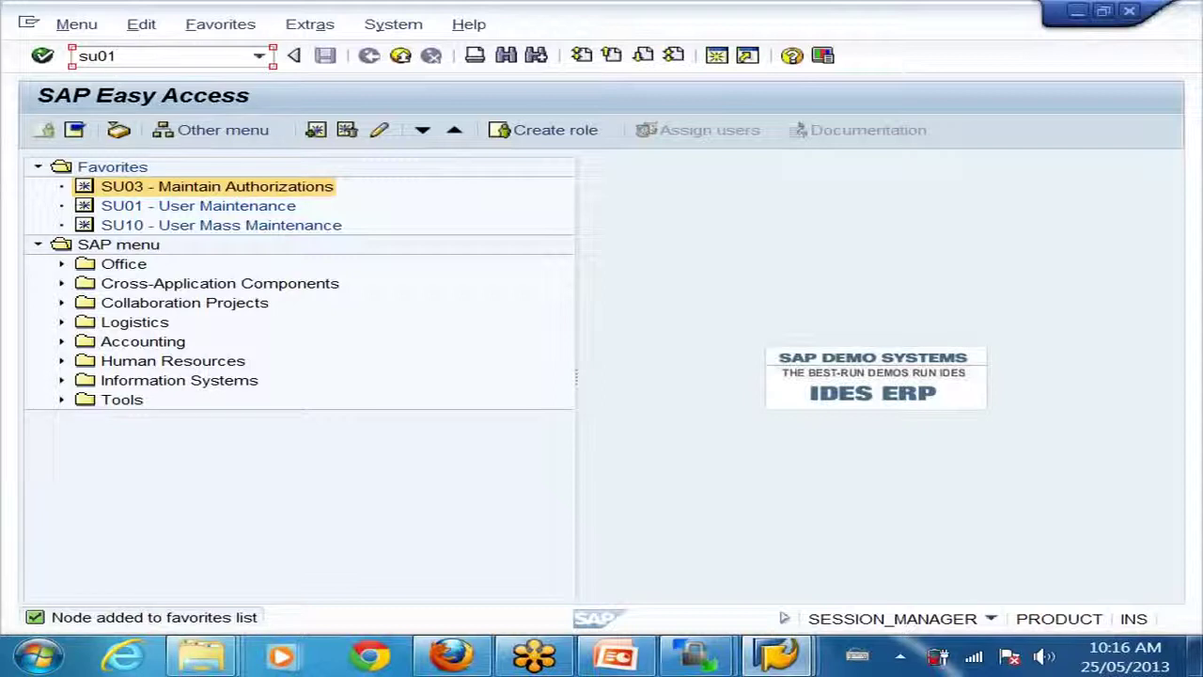
pyautogui.press('Return')
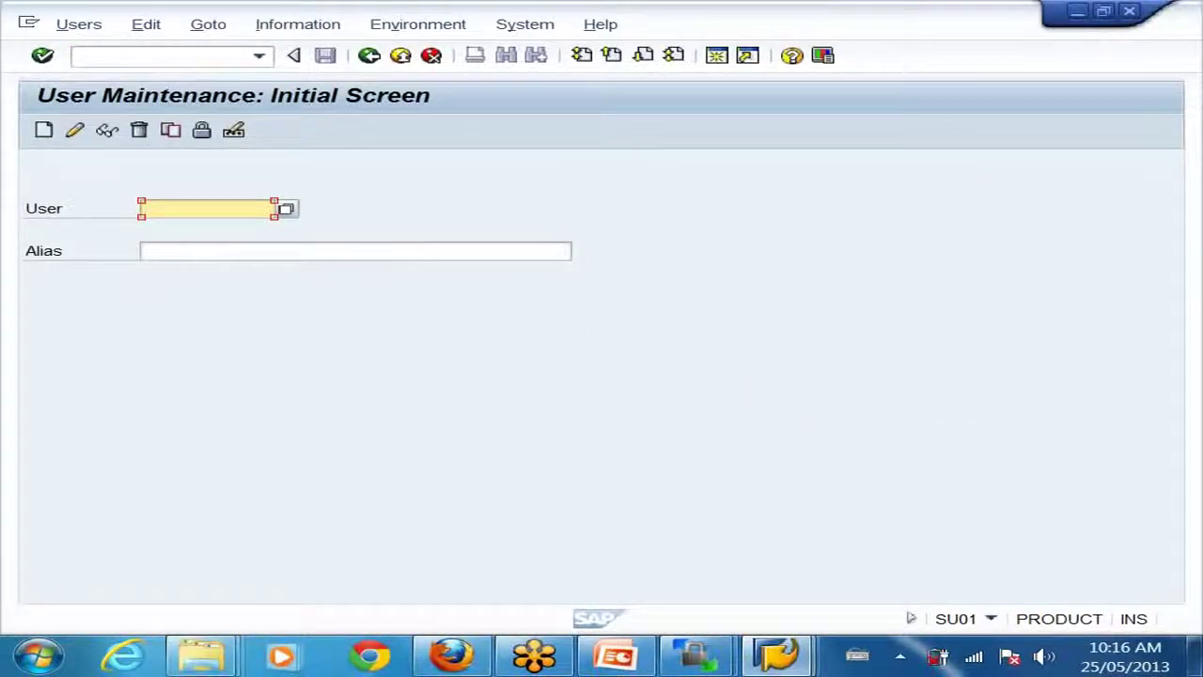
# - Start creating a new user with the user ID Z_user1
pyautogui.write('Z_')
pyautogui.write('Test')
pyautogui.write('1')
pyautogui.press('BackSpace')
pyautogui.press('BackSpace')
pyautogui.press('BackSpace')
pyautogui.press('BackSpace')
pyautogui.press('BackSpace')
pyautogui.write('user1')
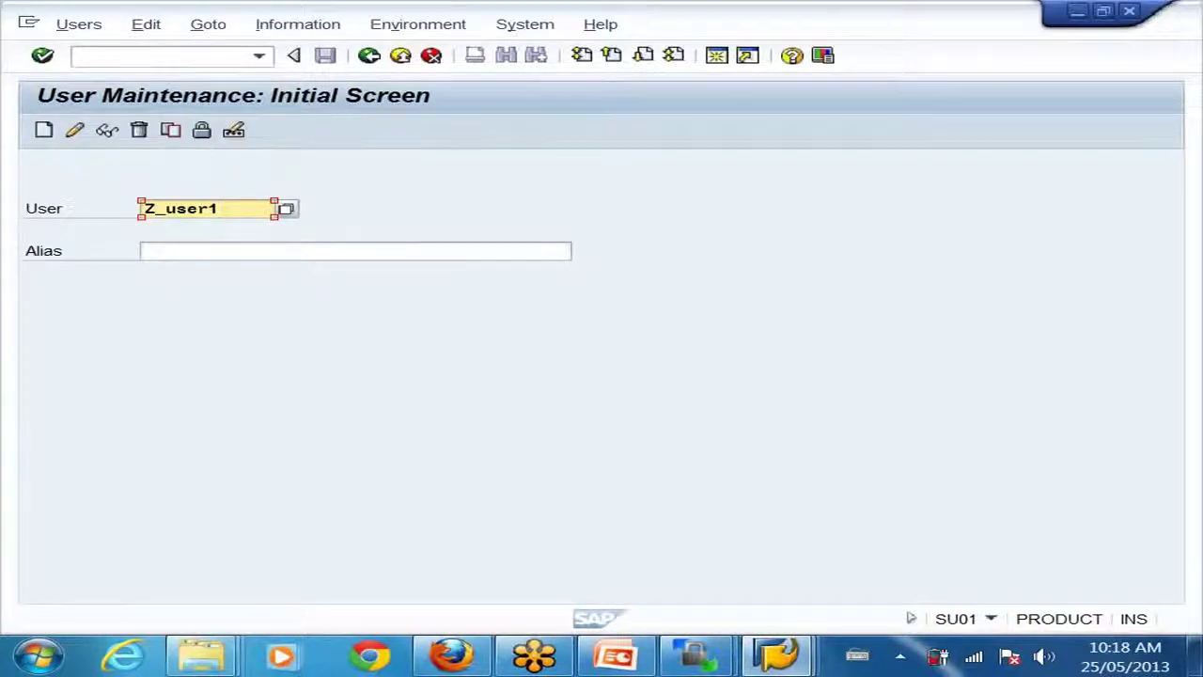
pyautogui.click(44, 131)
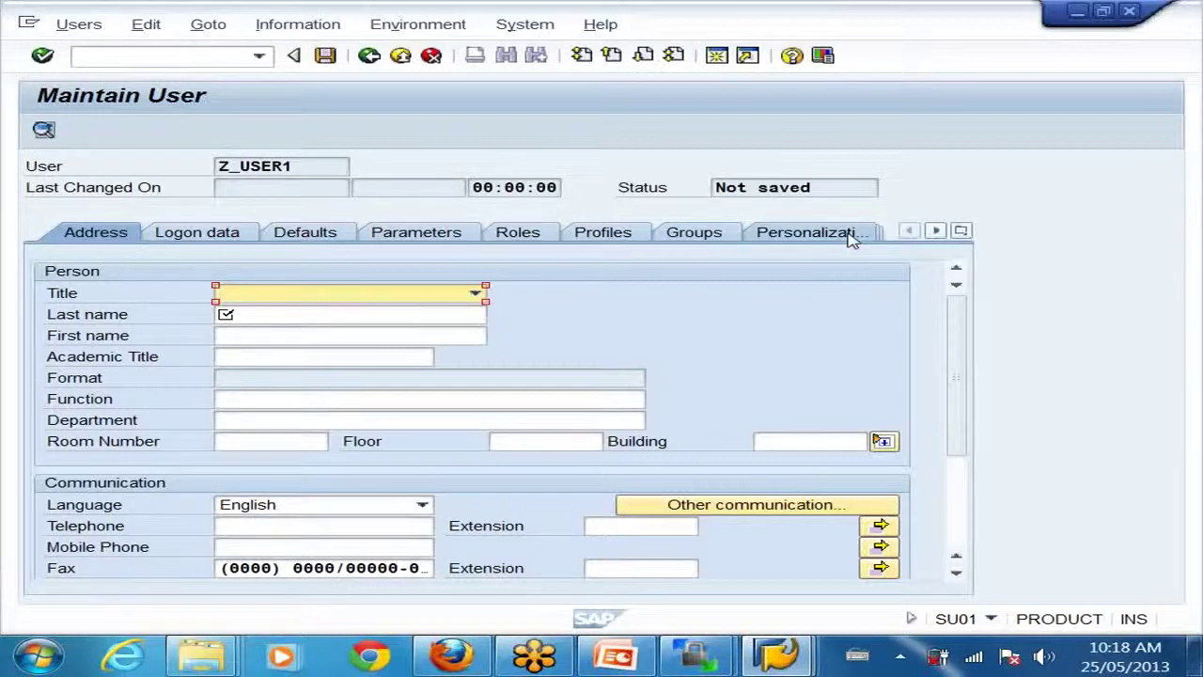
# - Fill in the required last name in the user's address data
pyautogui.click(220, 237)
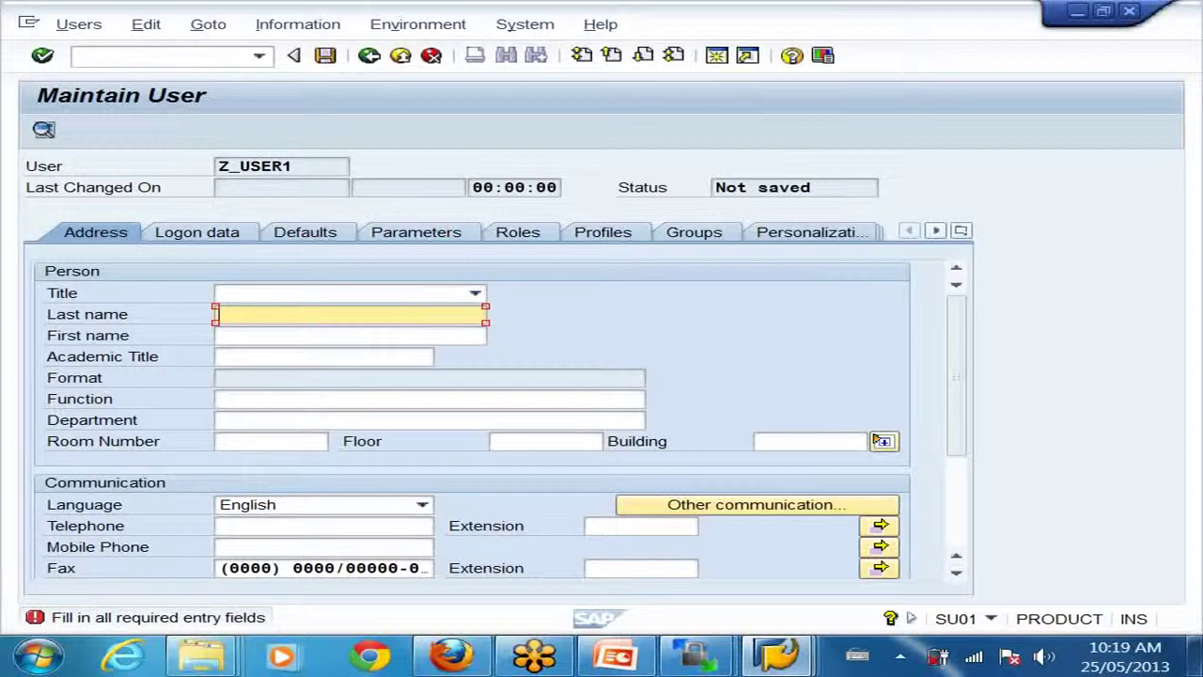
pyautogui.write('Tam')
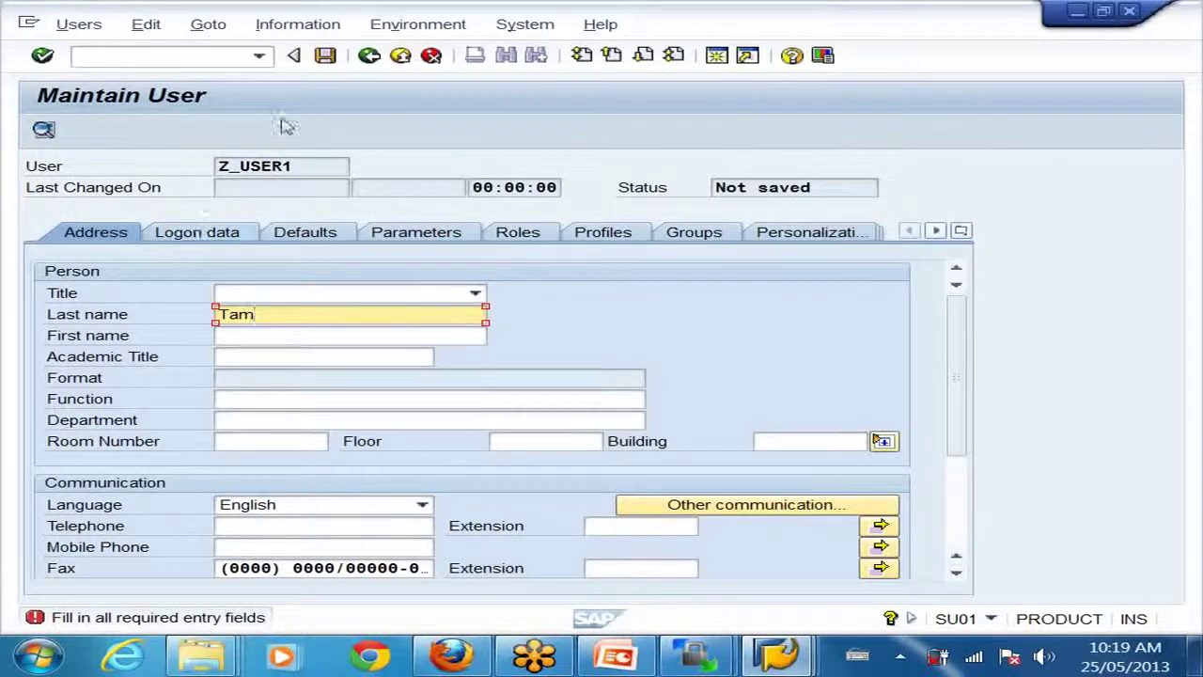
pyautogui.click(229, 235)
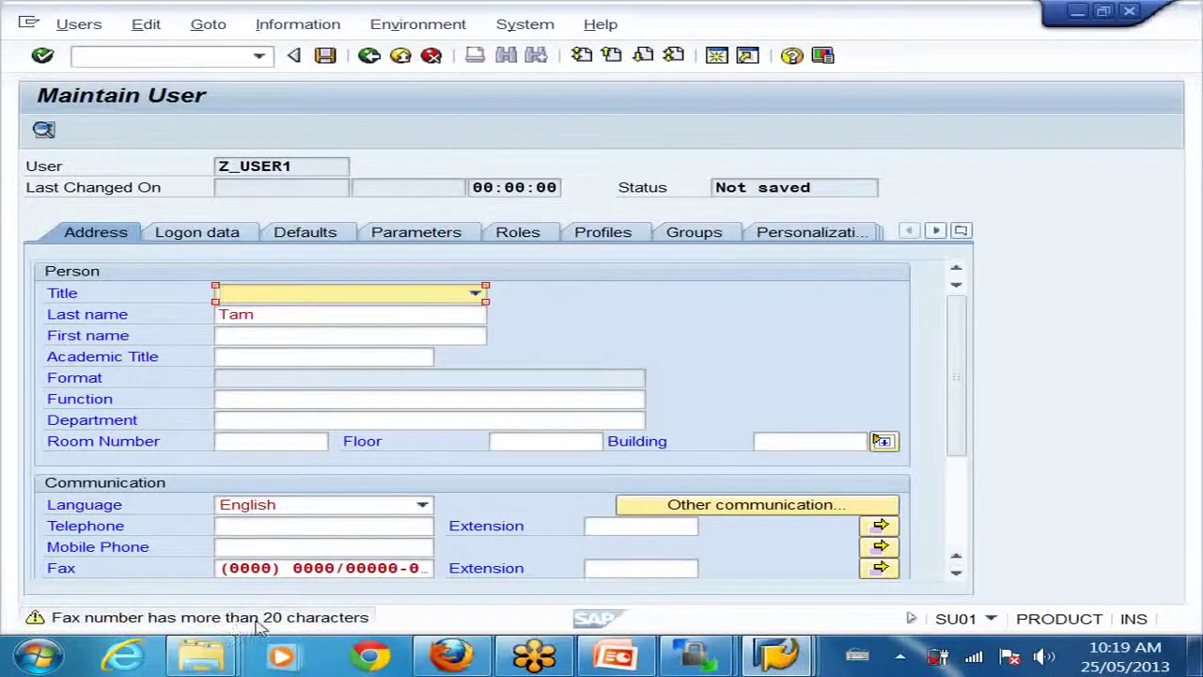
# - Clear the fax number in the address data and go on to the user's logon data
pyautogui.click(263, 568)
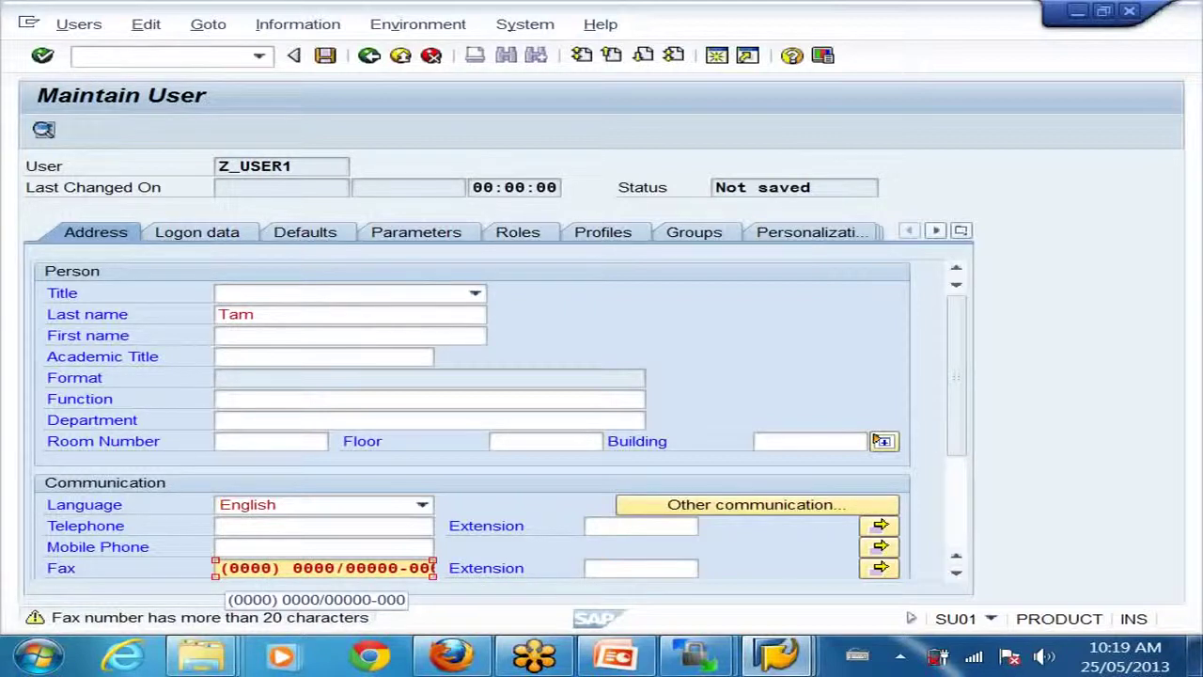
pyautogui.hotkey('ctrl', 'a')
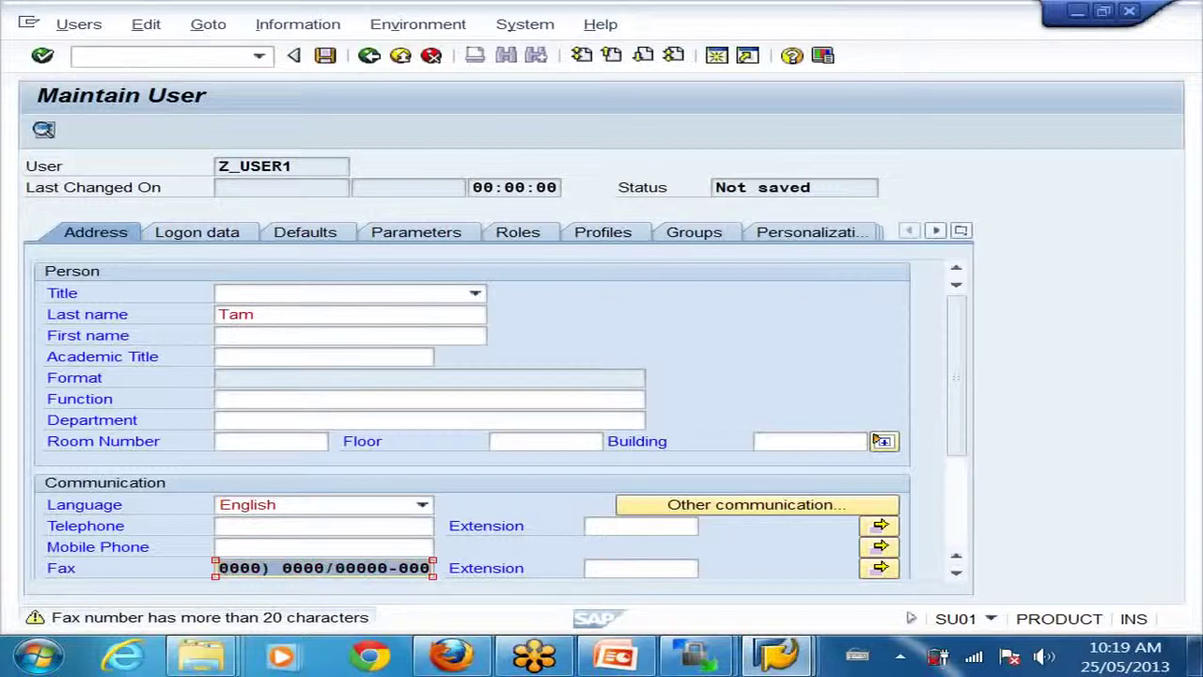
pyautogui.press('Delete')
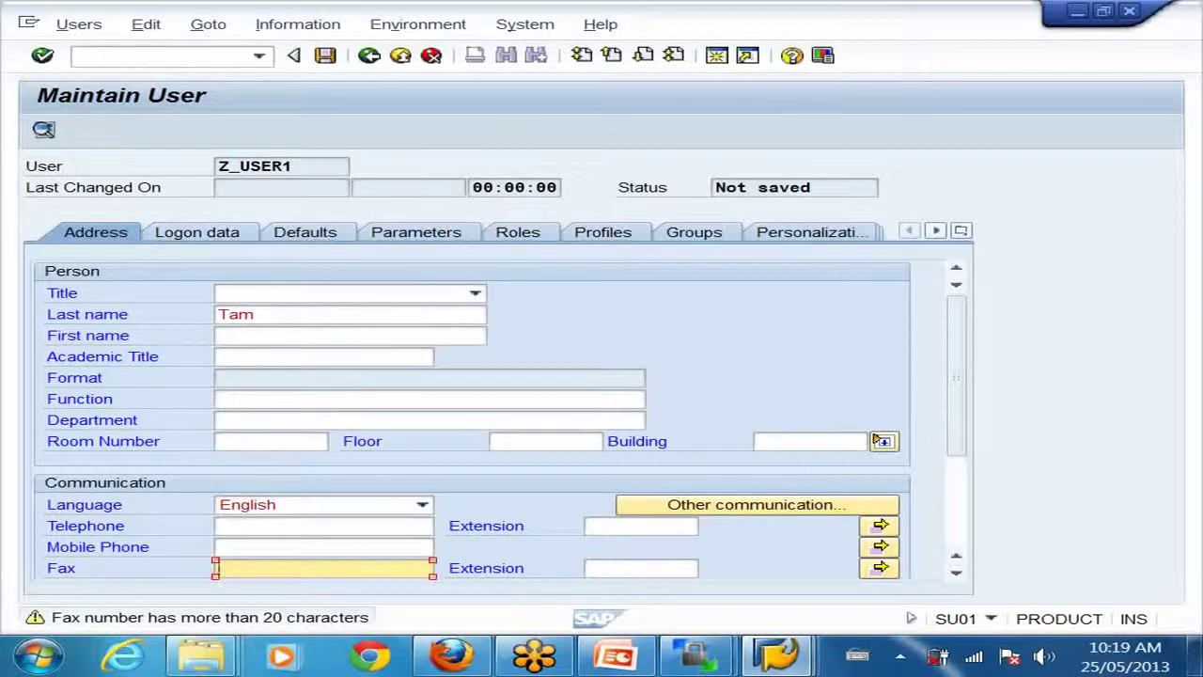
pyautogui.click(270, 296)
pyautogui.click(270, 296)
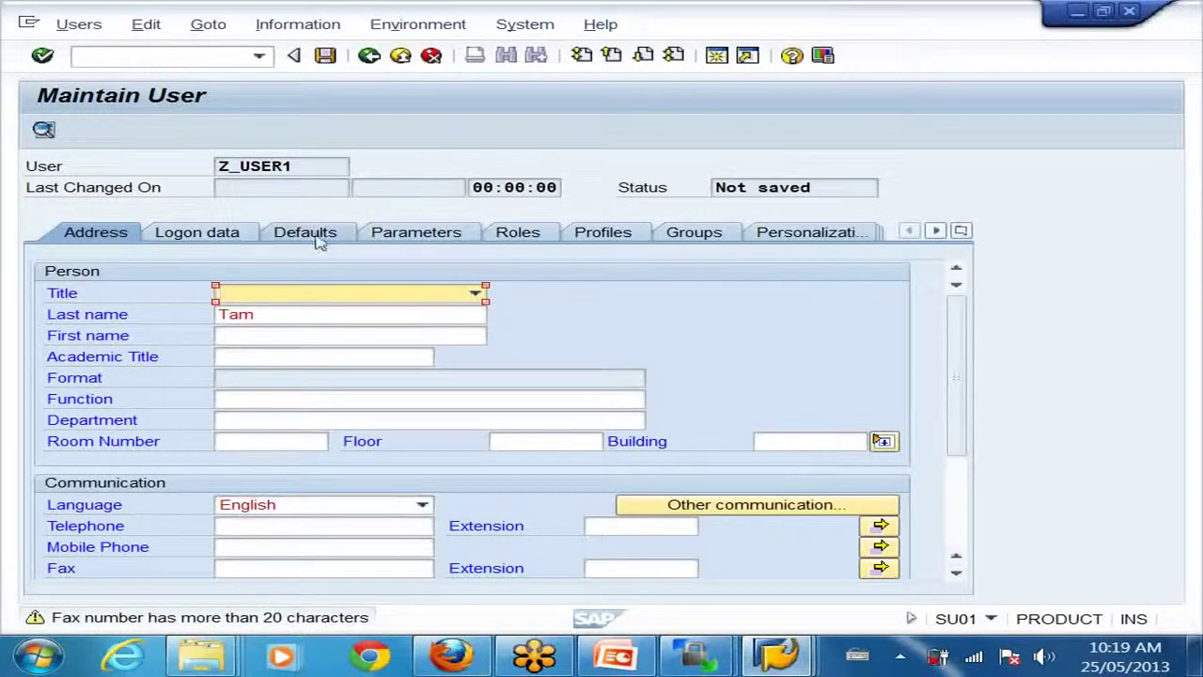
pyautogui.click(215, 236)
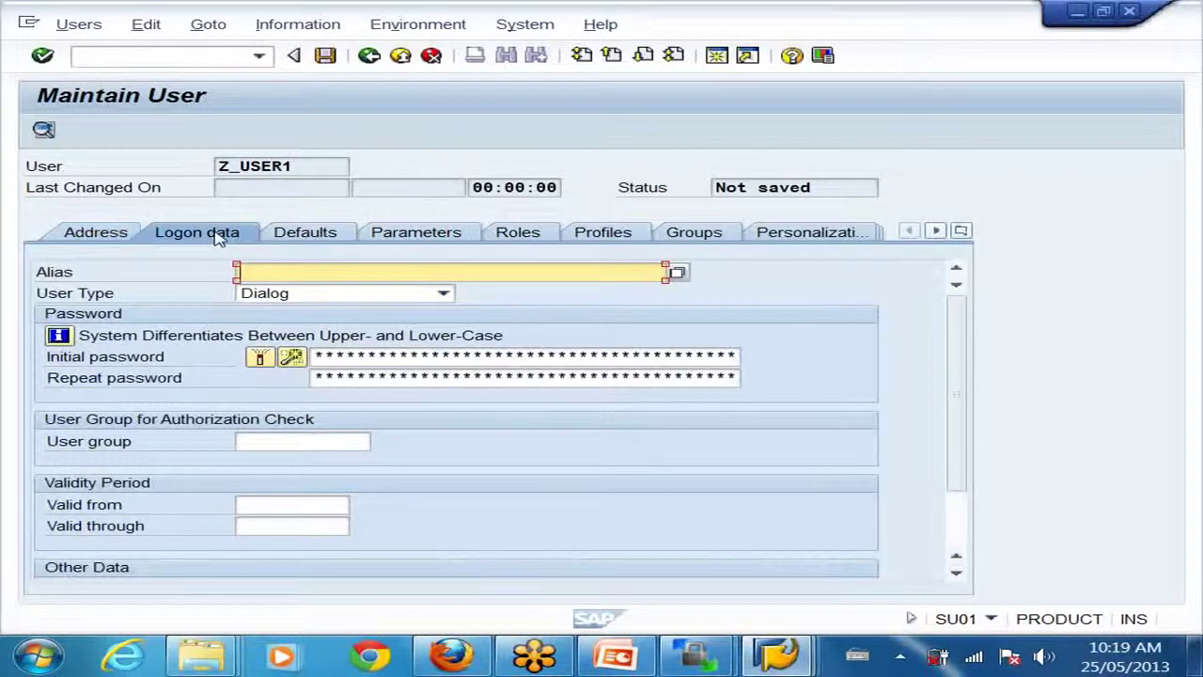
# - Enter the initial password and its repetition in the logon data, and return to the address data
pyautogui.click(81, 237)
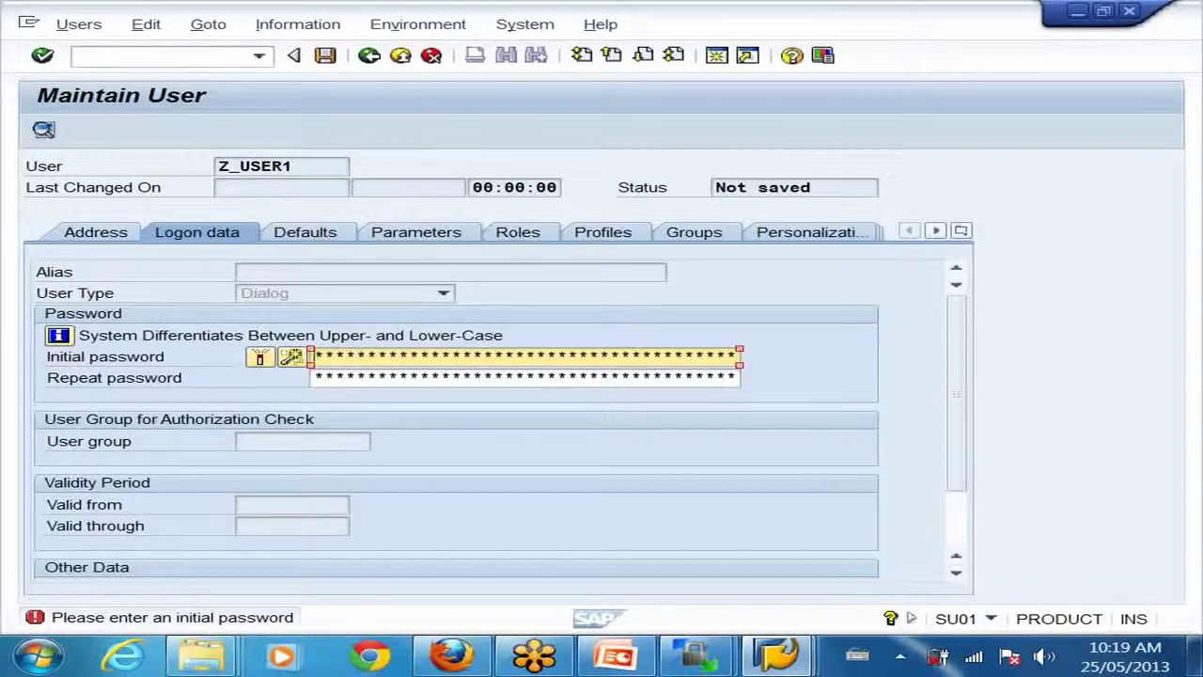
pyautogui.write('********')
pyautogui.press('Tab')
pyautogui.write('******')
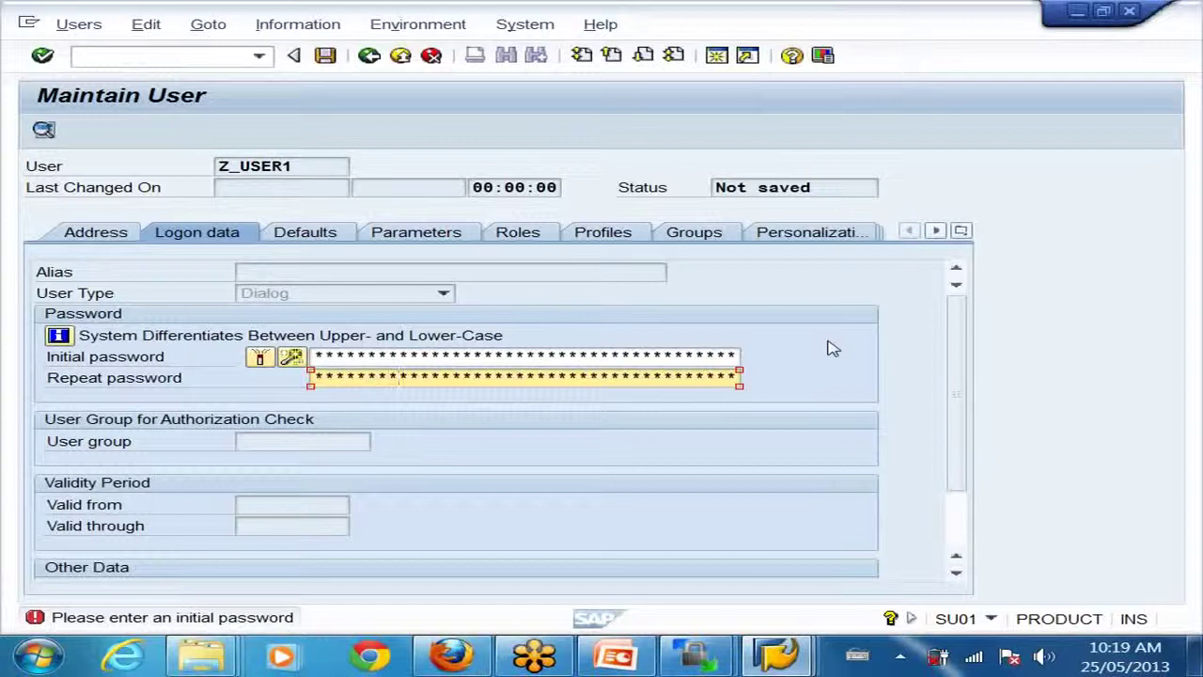
pyautogui.click(122, 235)
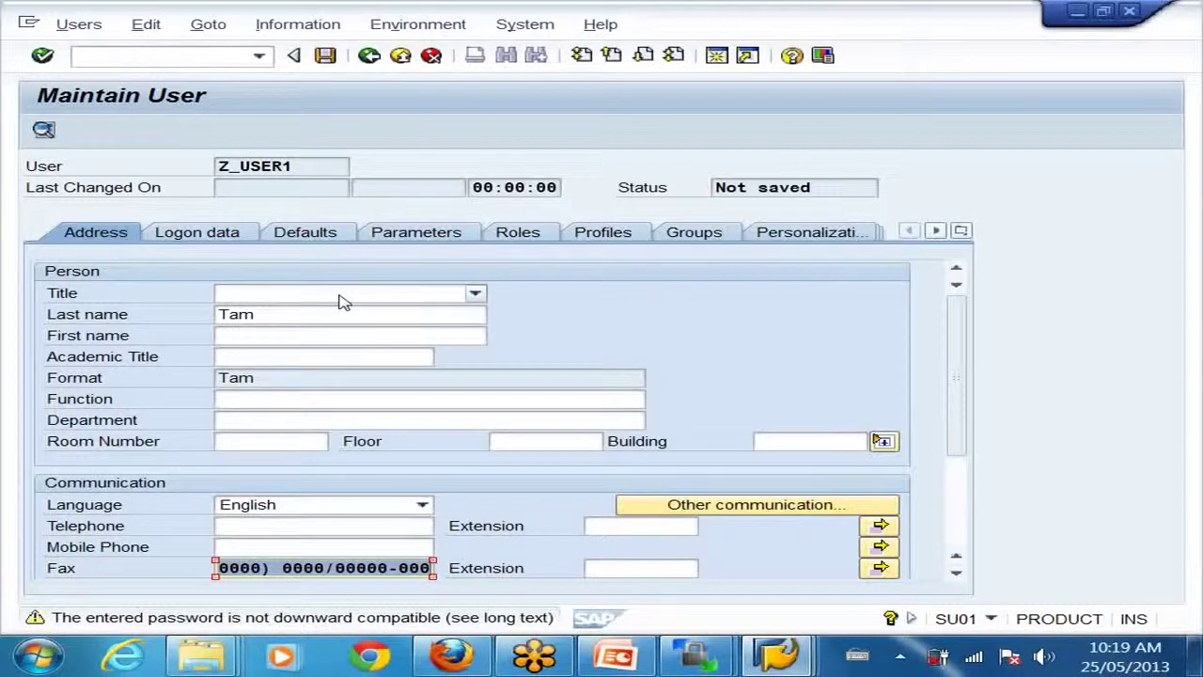
pyautogui.click(236, 235)
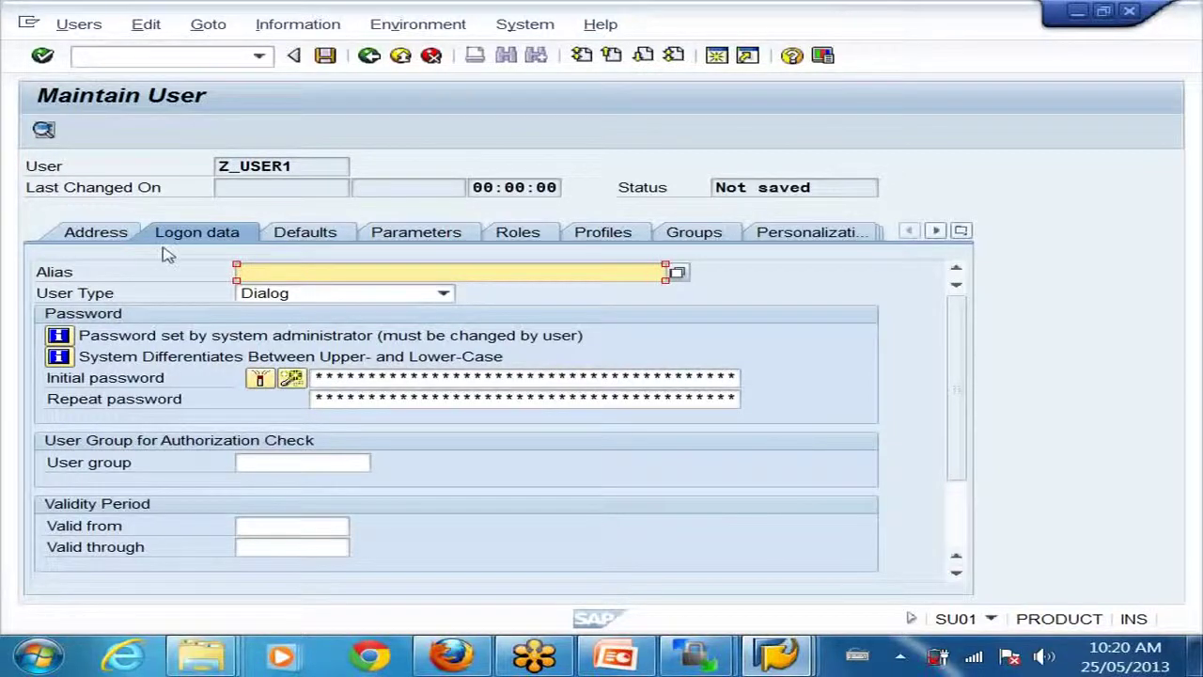
pyautogui.click(82, 233)
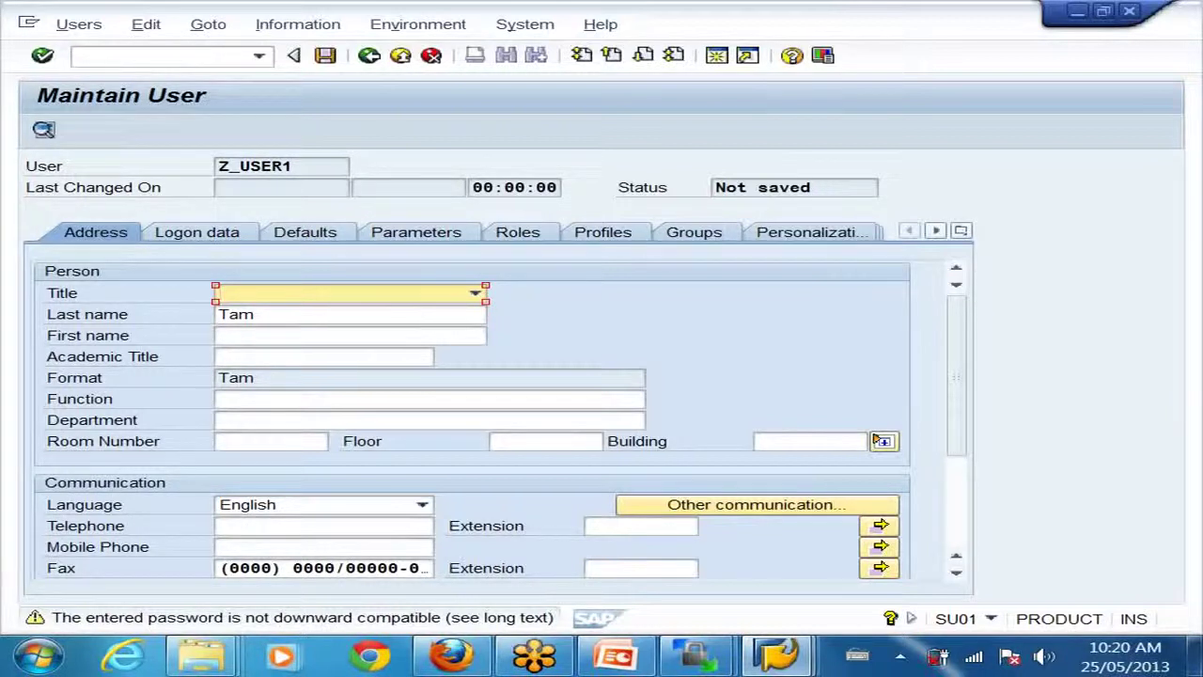
# - In the user's defaults, set the decimal notation to 1,234,567.89 and the date format to YYYY.MM.DD
pyautogui.click(302, 234)
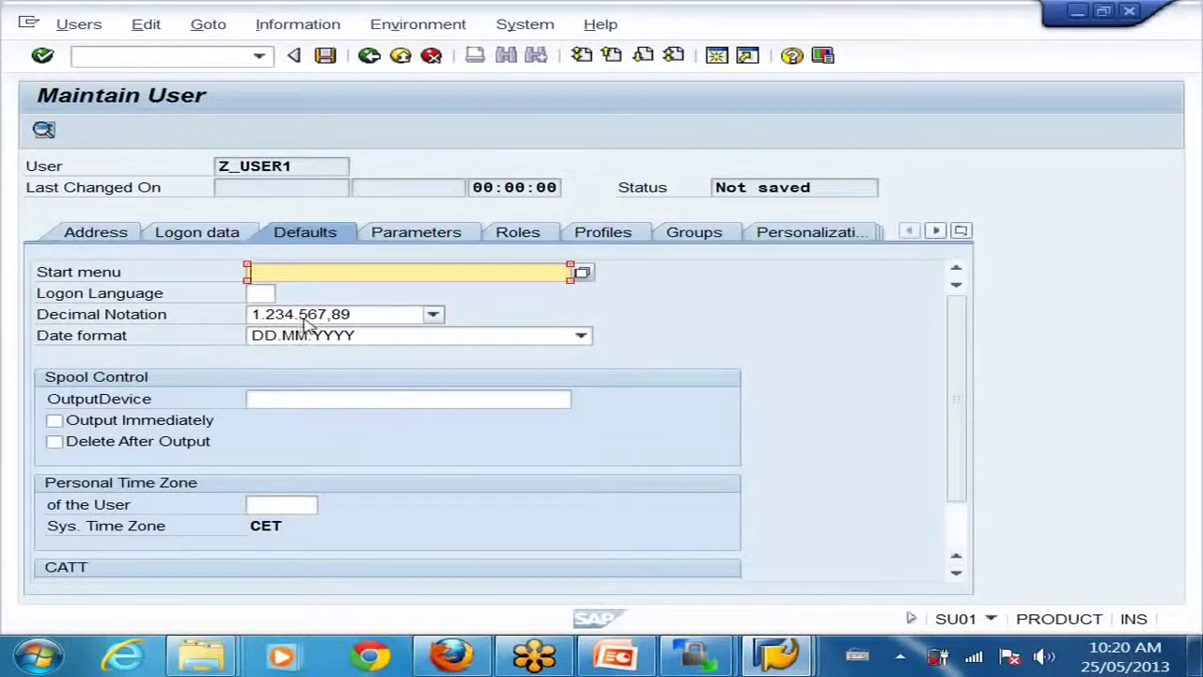
pyautogui.click(432, 314)
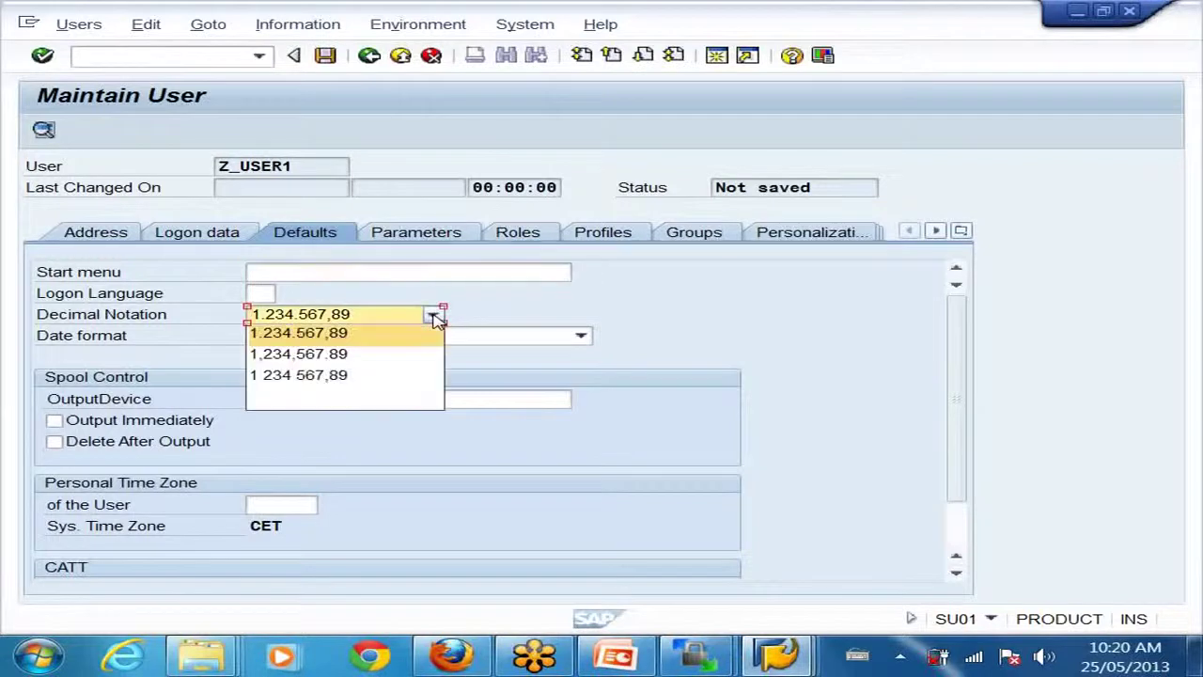
pyautogui.click(406, 354)
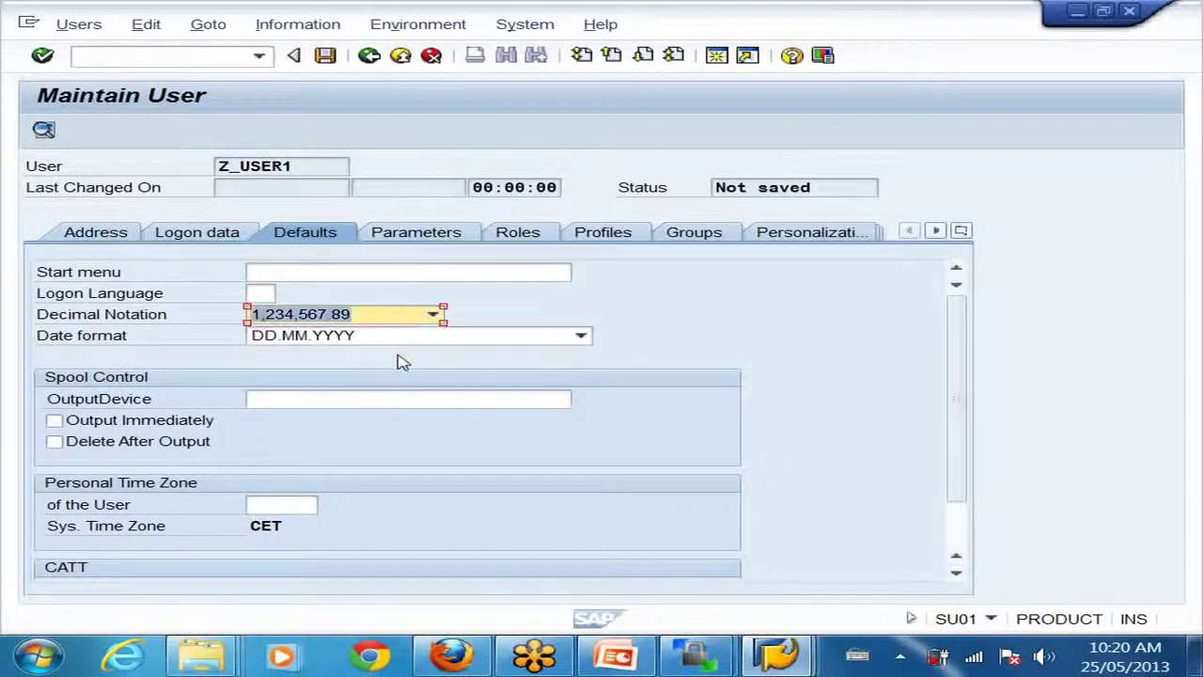
pyautogui.click(334, 318)
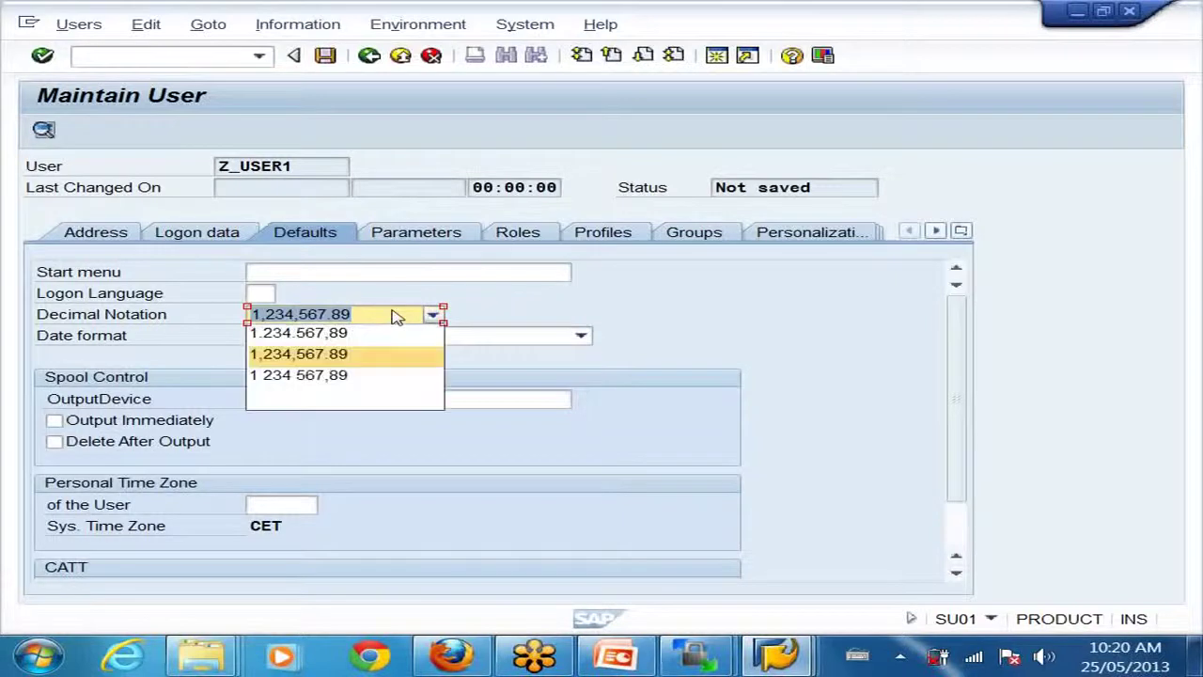
pyautogui.click(355, 357)
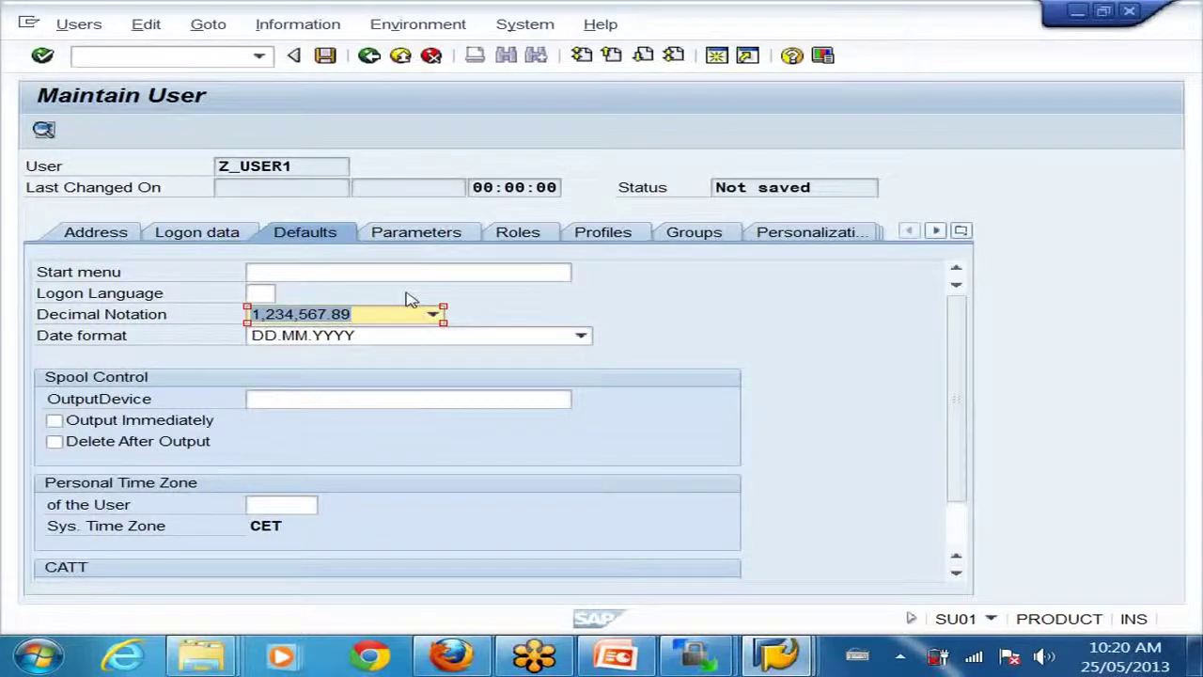
pyautogui.click(579, 339)
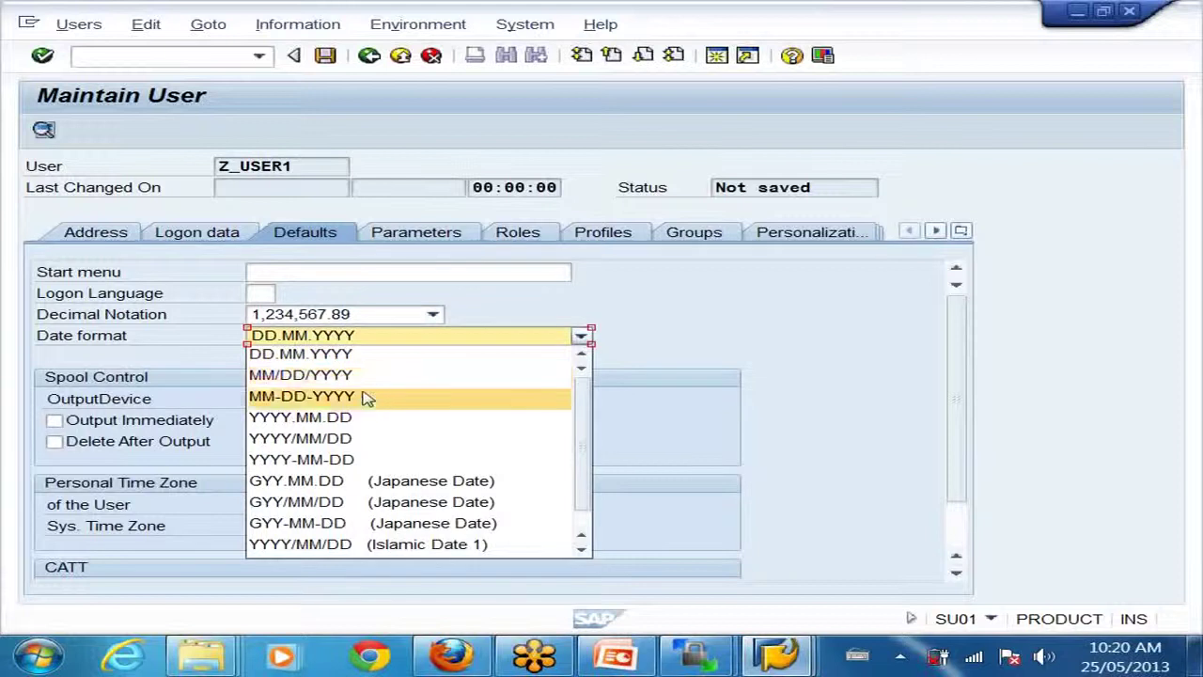
pyautogui.click(361, 419)
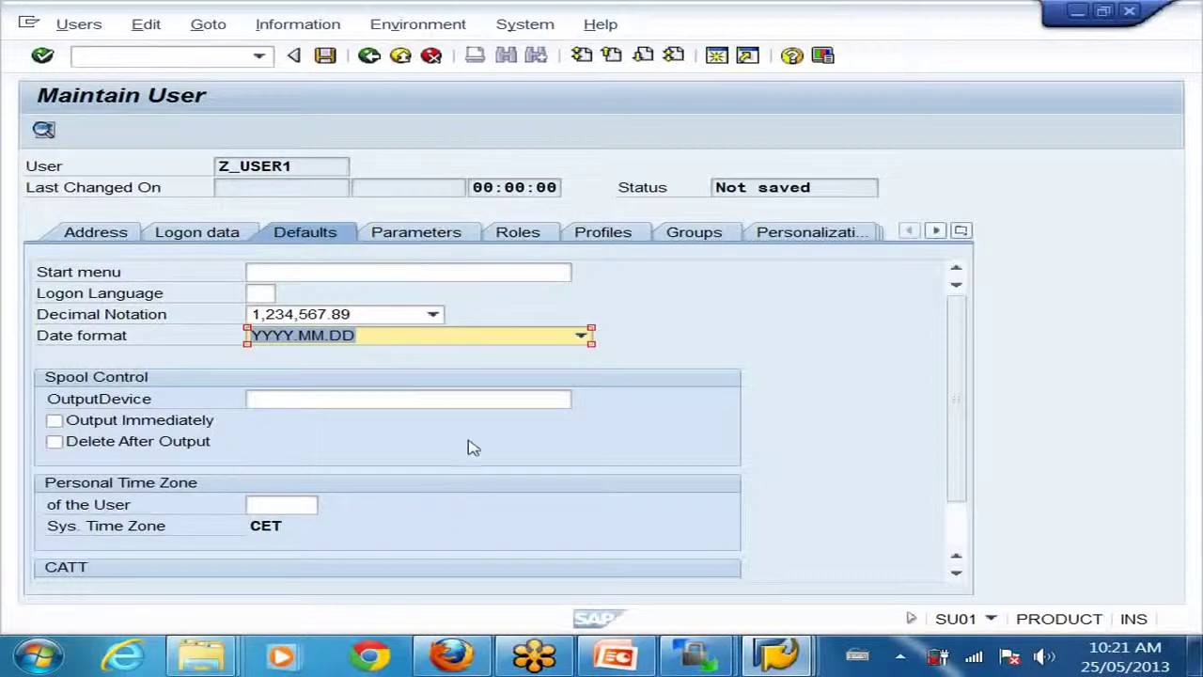
# - In the spool control settings, look up and assign output device LP01 and enable immediate output
pyautogui.click(564, 398)
pyautogui.click(583, 400)
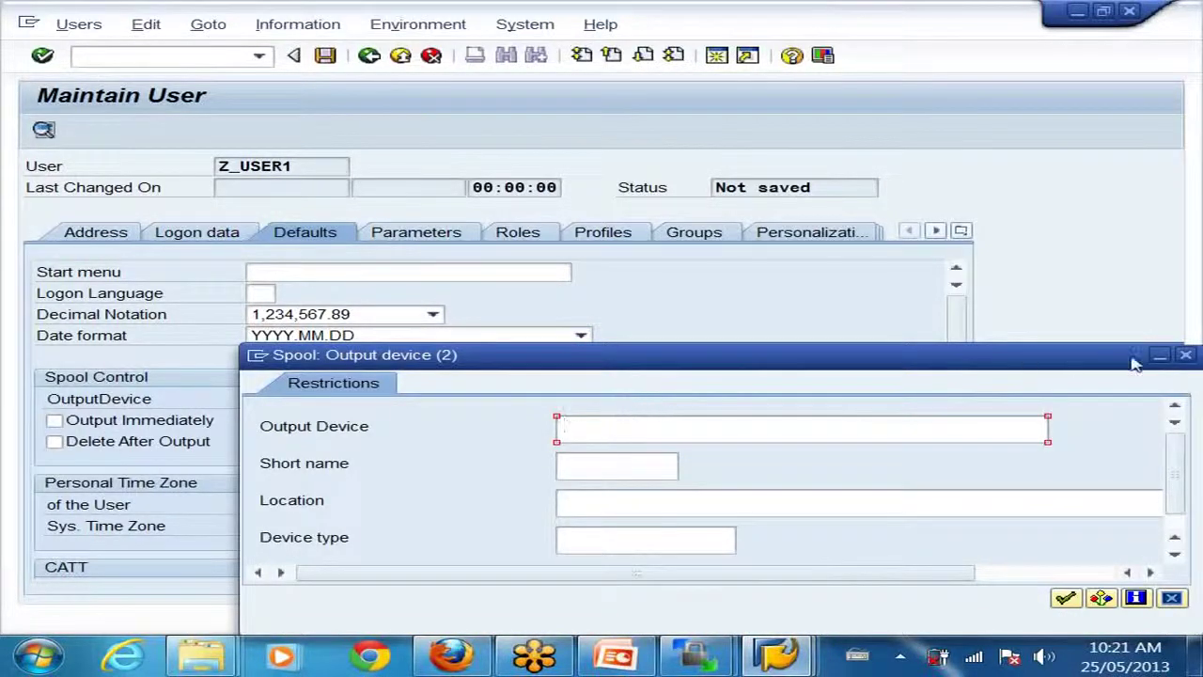
pyautogui.click(1185, 355)
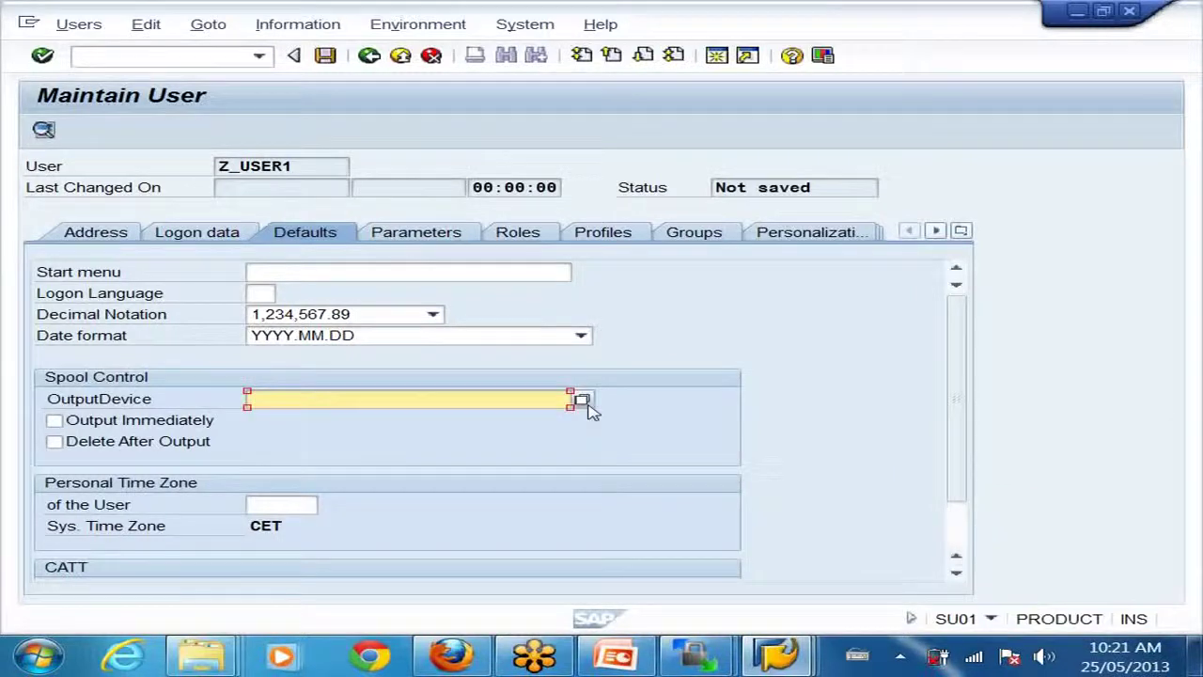
pyautogui.click(583, 401)
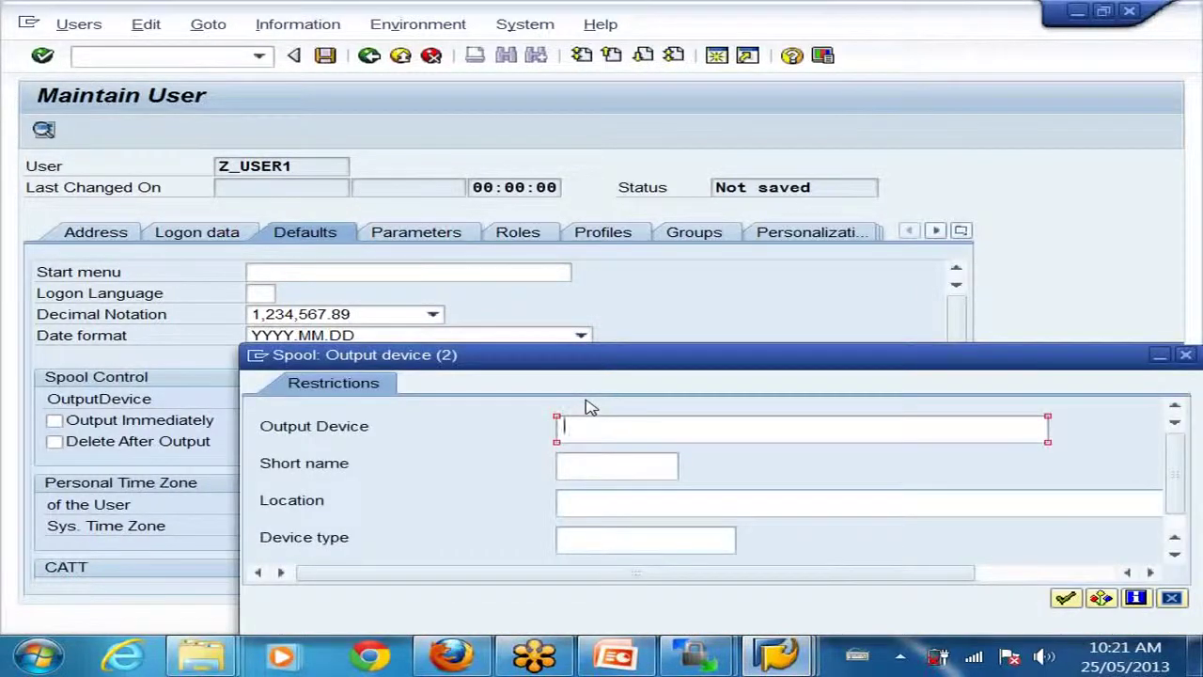
pyautogui.press('Return')
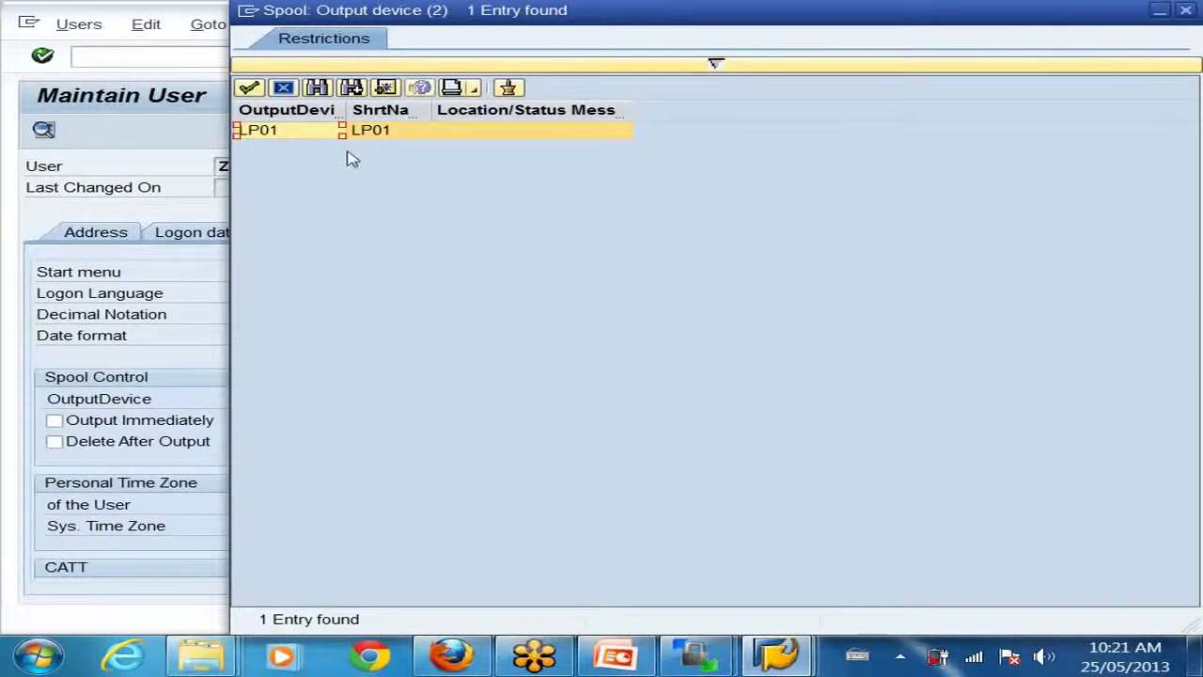
pyautogui.doubleClick(266, 134)
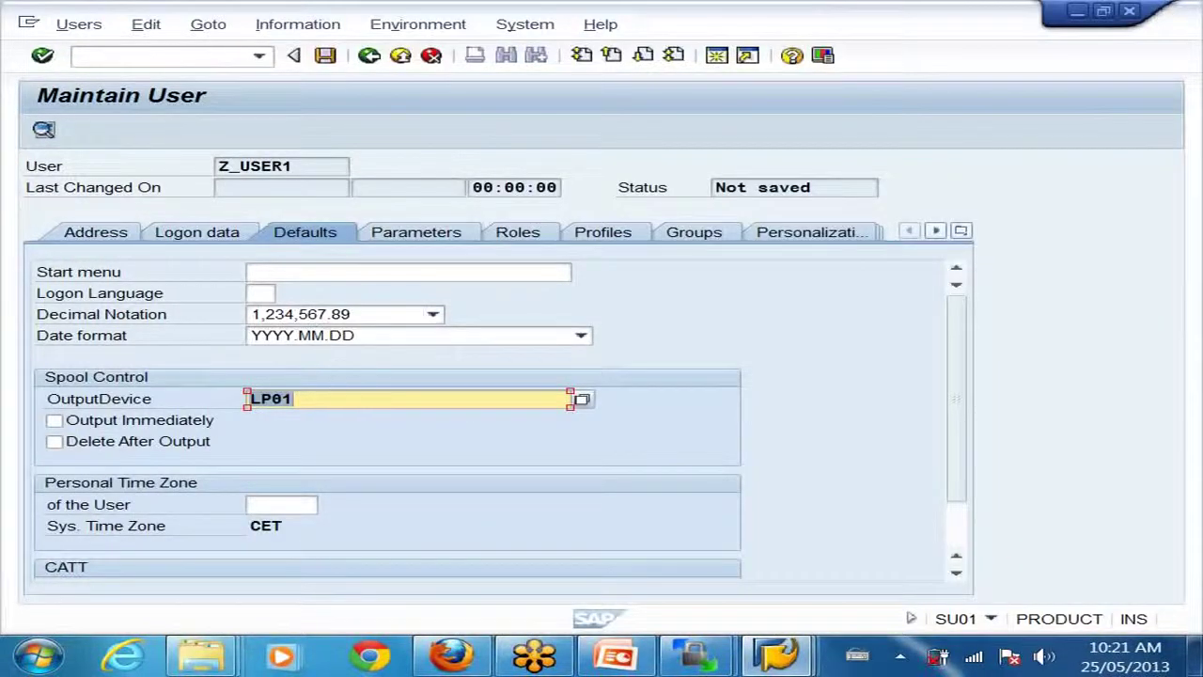
pyautogui.click(55, 421)
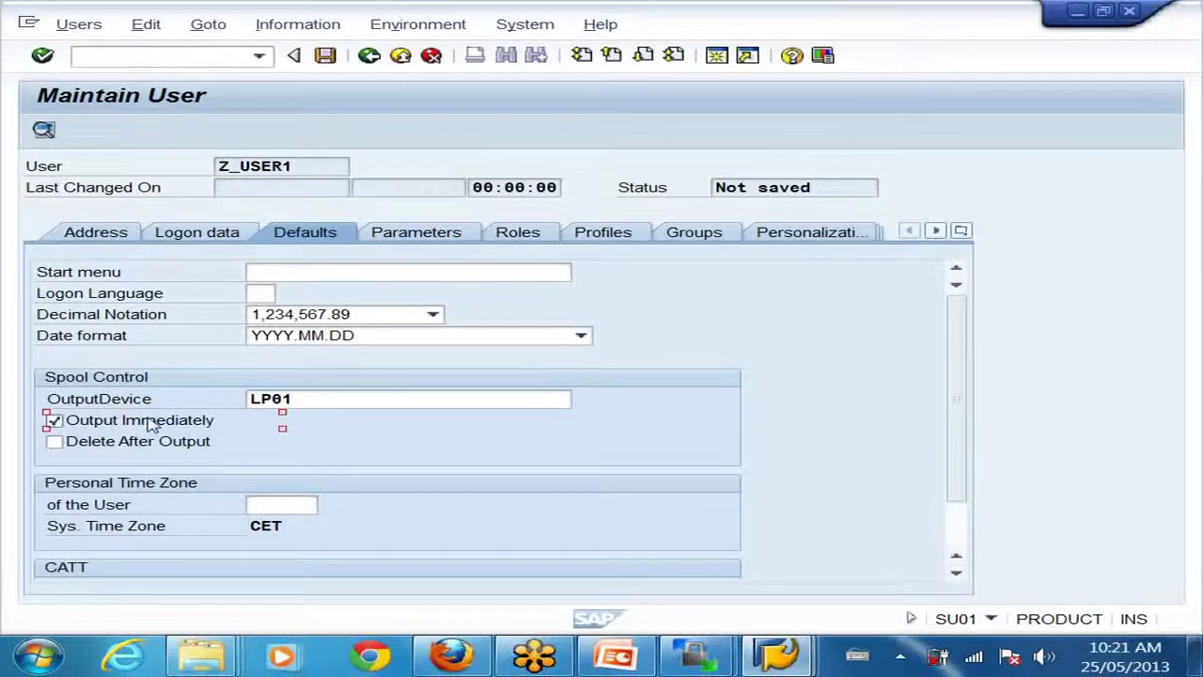
pyautogui.click(54, 443)
pyautogui.click(55, 442)
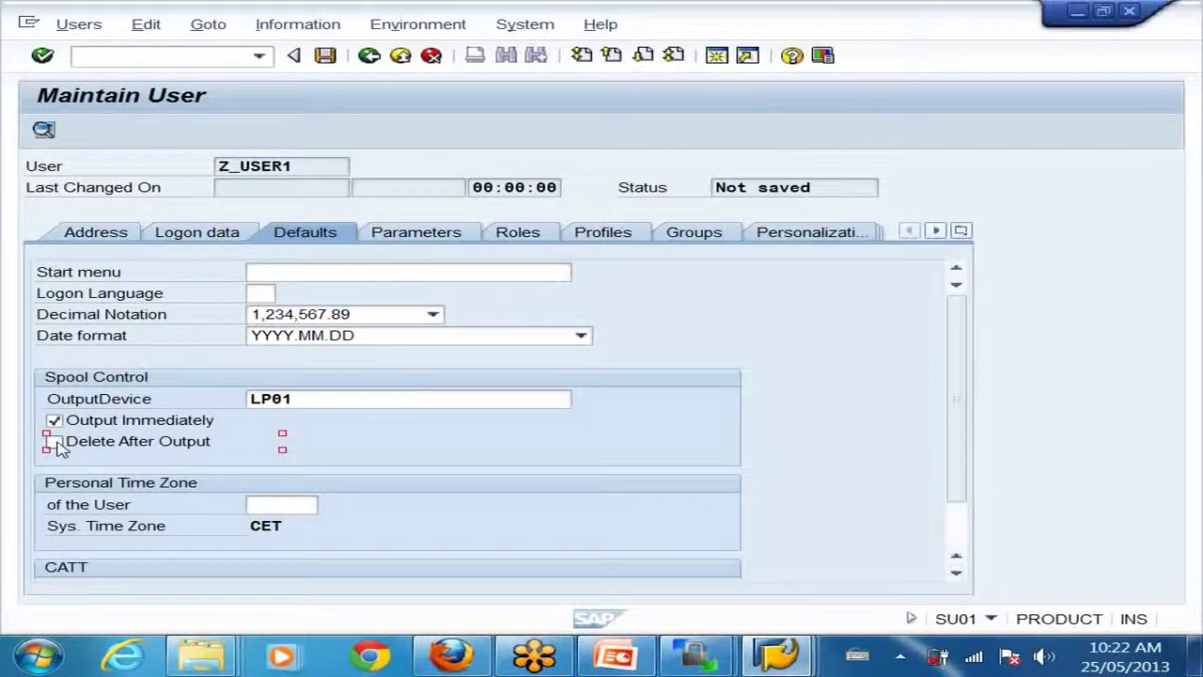
pyautogui.click(303, 503)
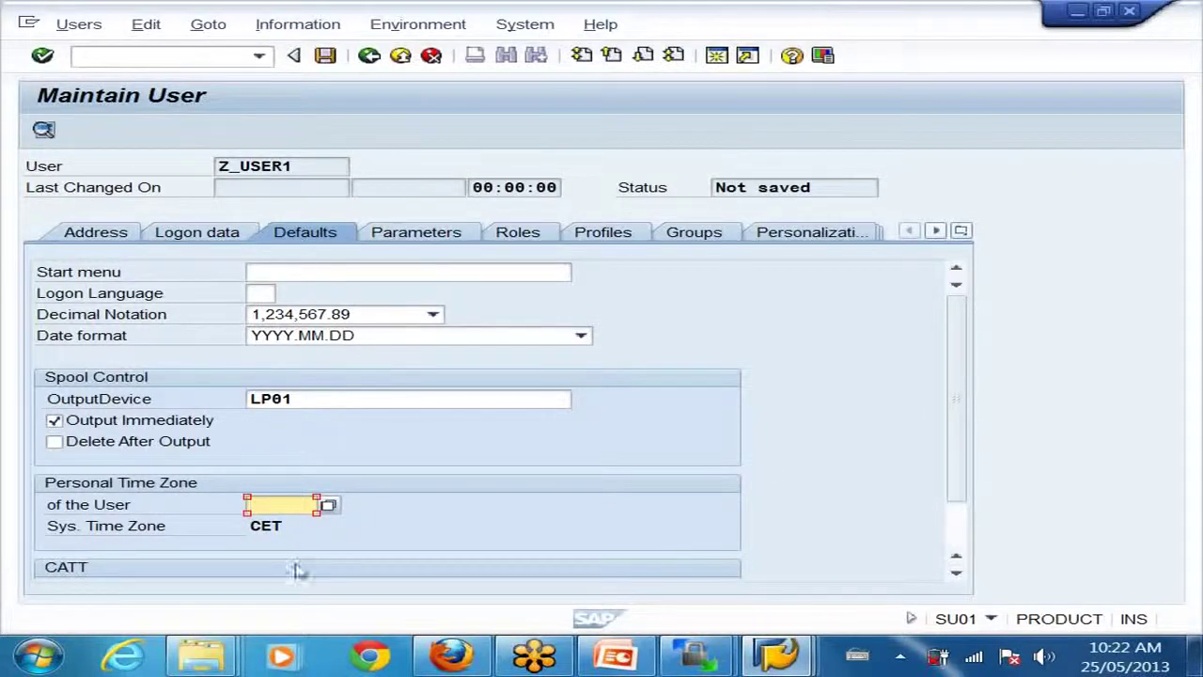
pyautogui.click(250, 271)
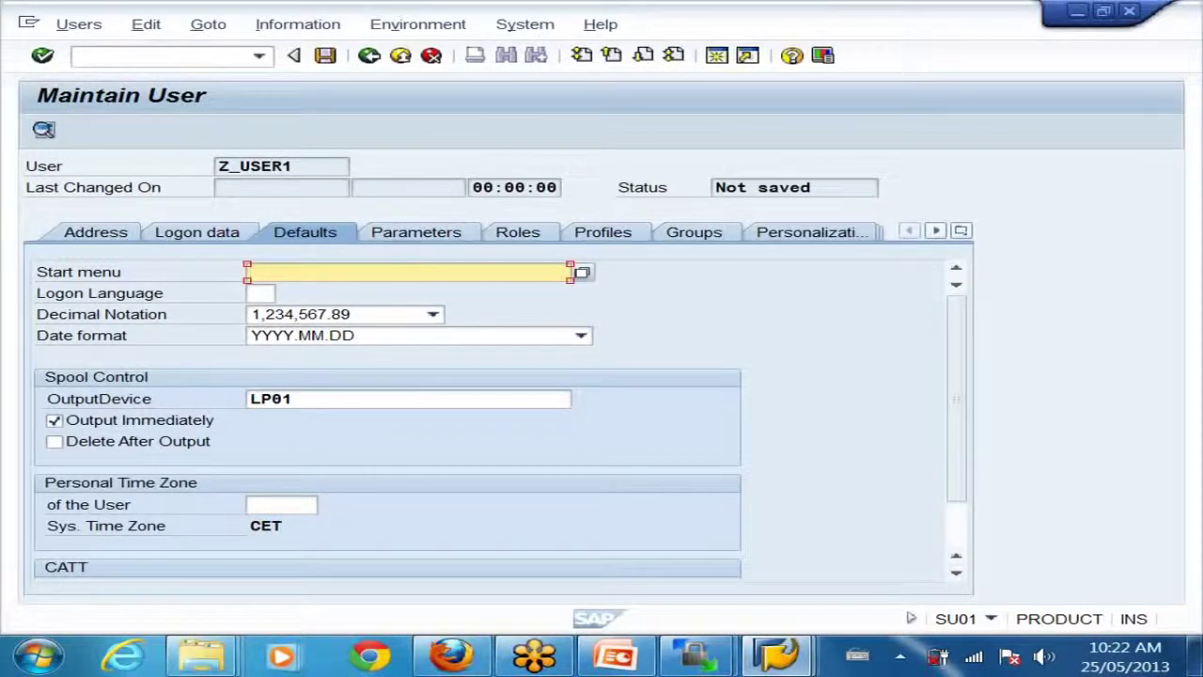
pyautogui.click(253, 293)
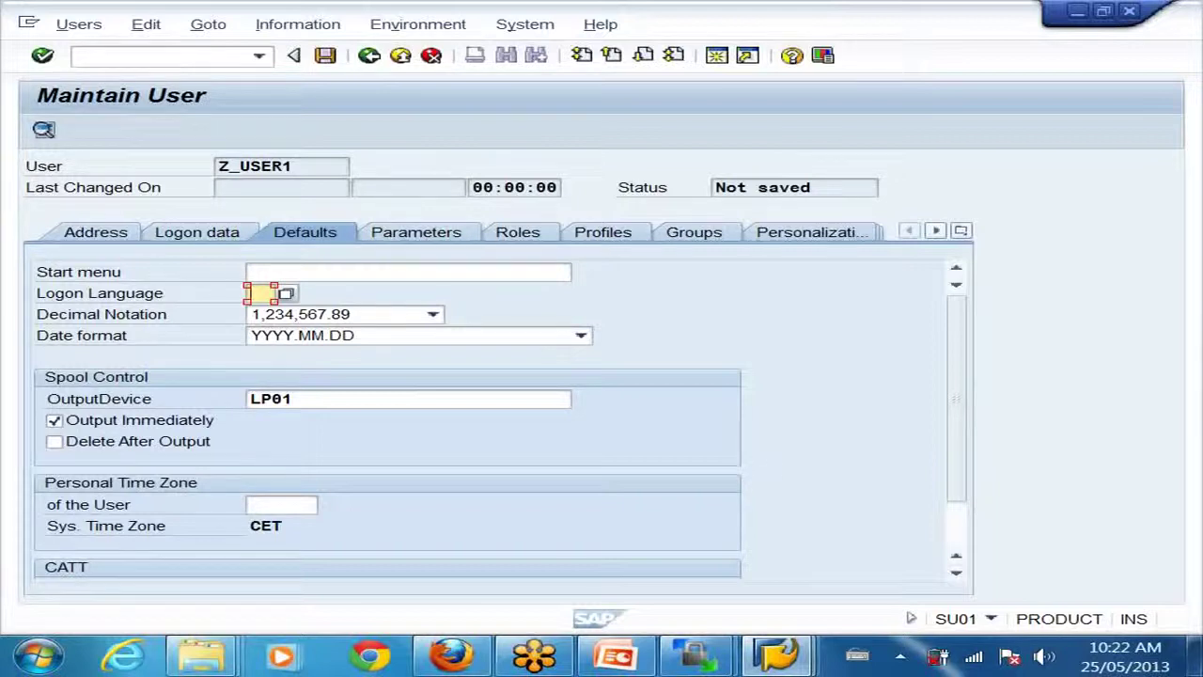
# - Look through the user's parameters and roles, enter the authorization profile SAP_ALL, and go on to the user groups
pyautogui.click(425, 235)
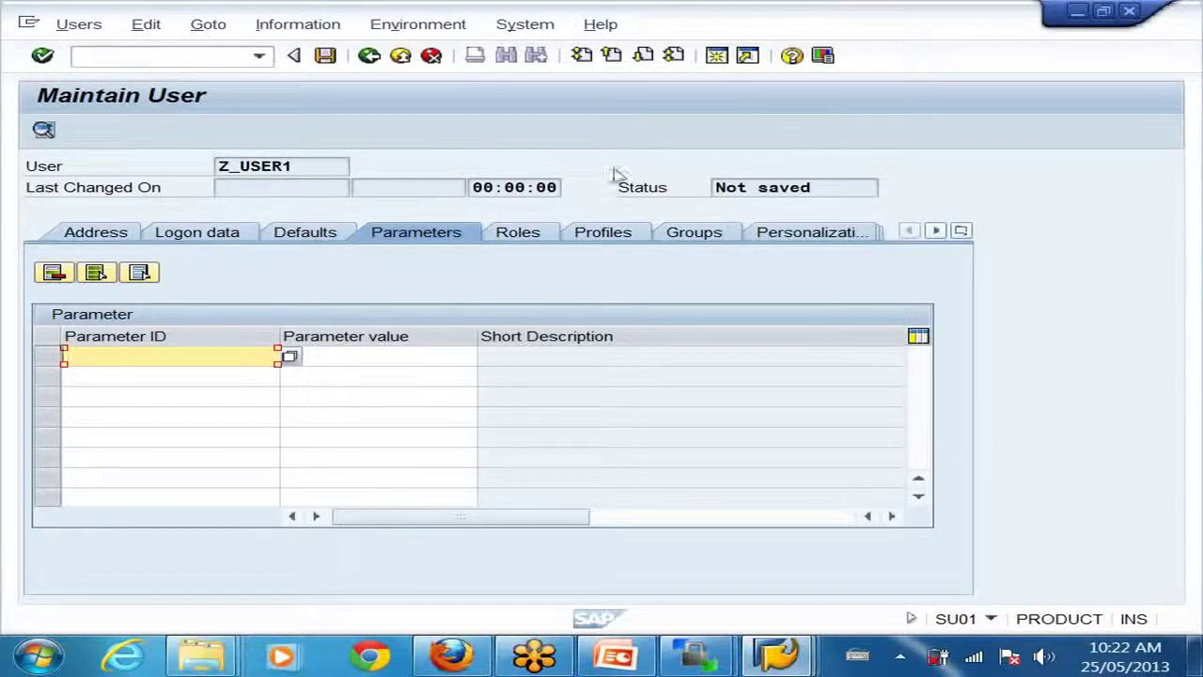
pyautogui.click(536, 237)
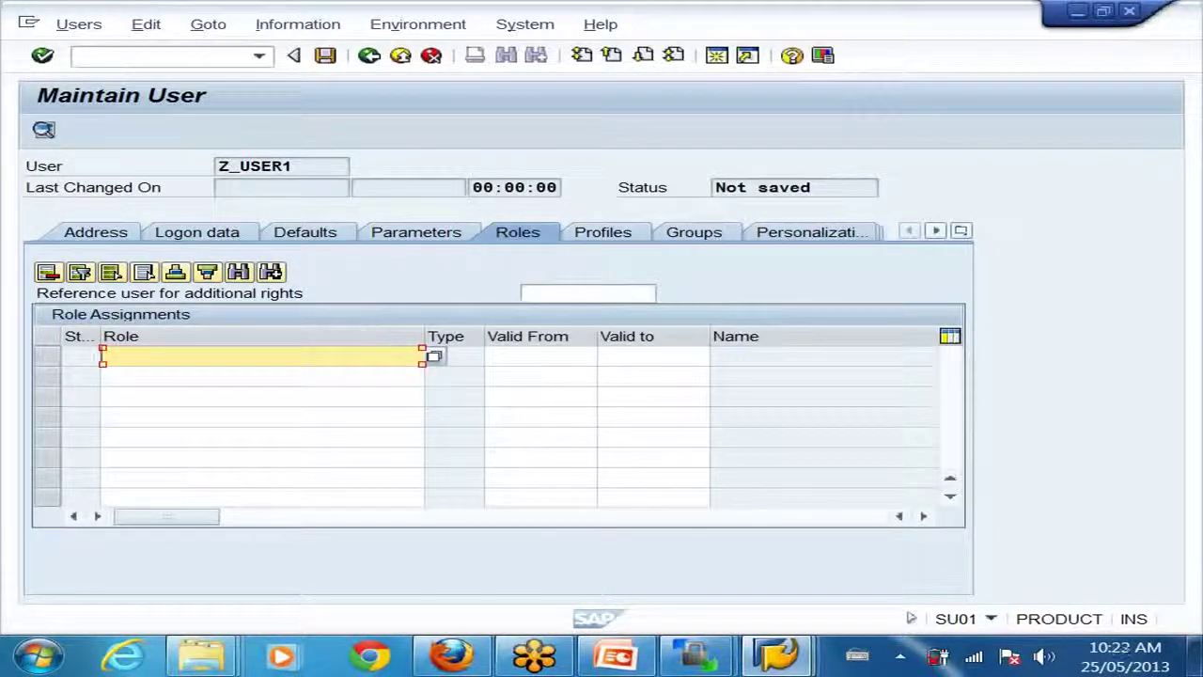
pyautogui.click(622, 237)
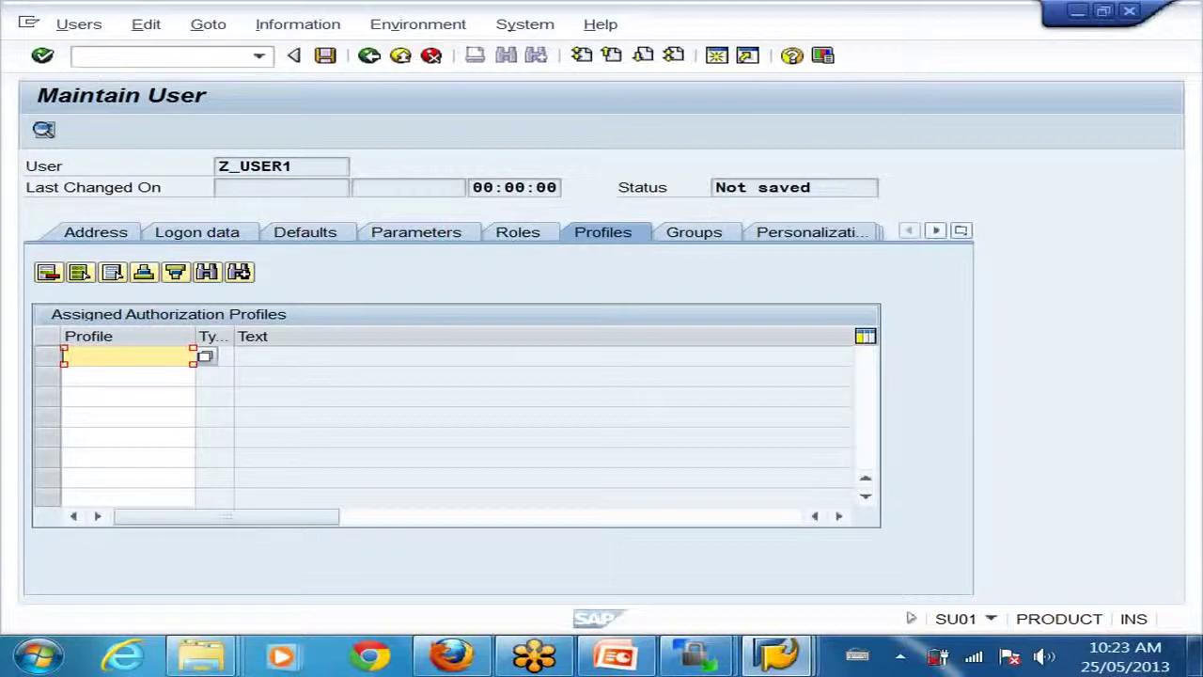
pyautogui.write('sap_all')
pyautogui.click(685, 237)
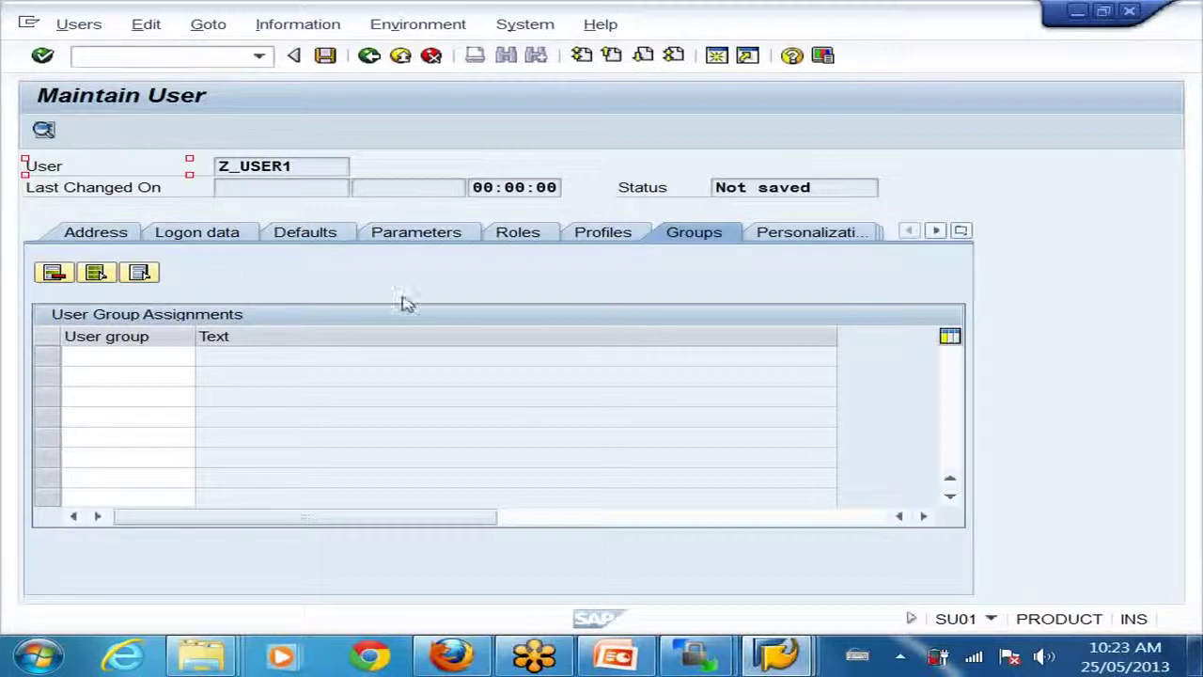
# - Remove the SAP_ALL entry from the user's assigned authorization profiles
pyautogui.click(611, 233)
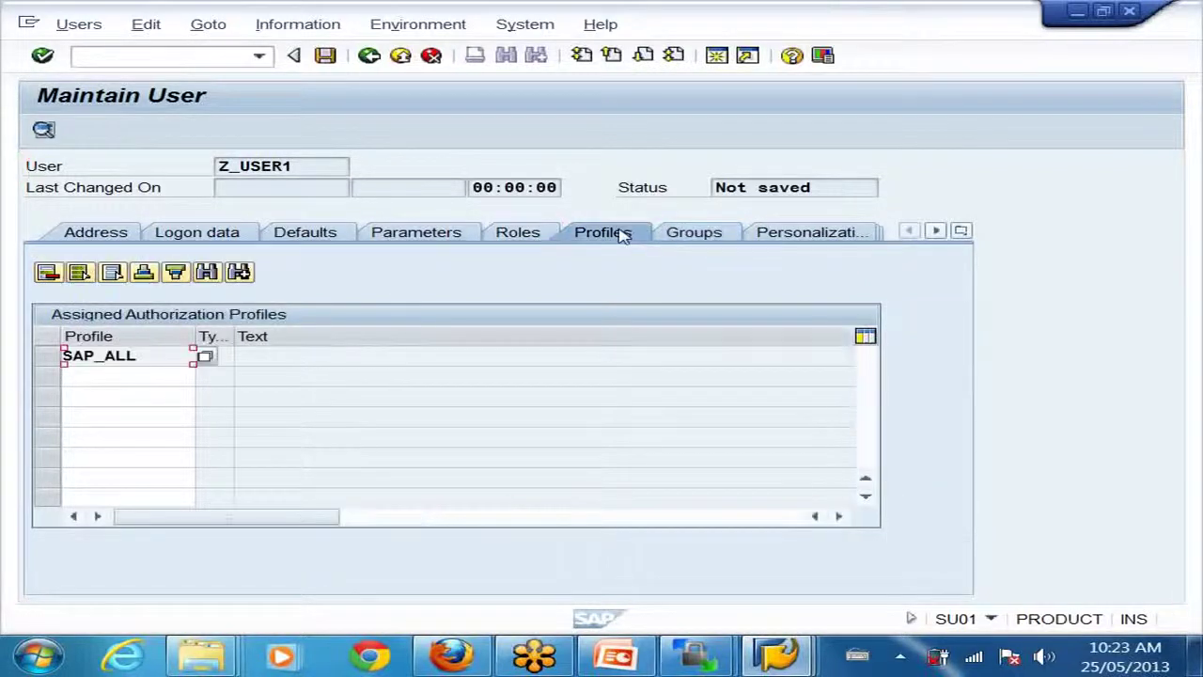
pyautogui.click(44, 360)
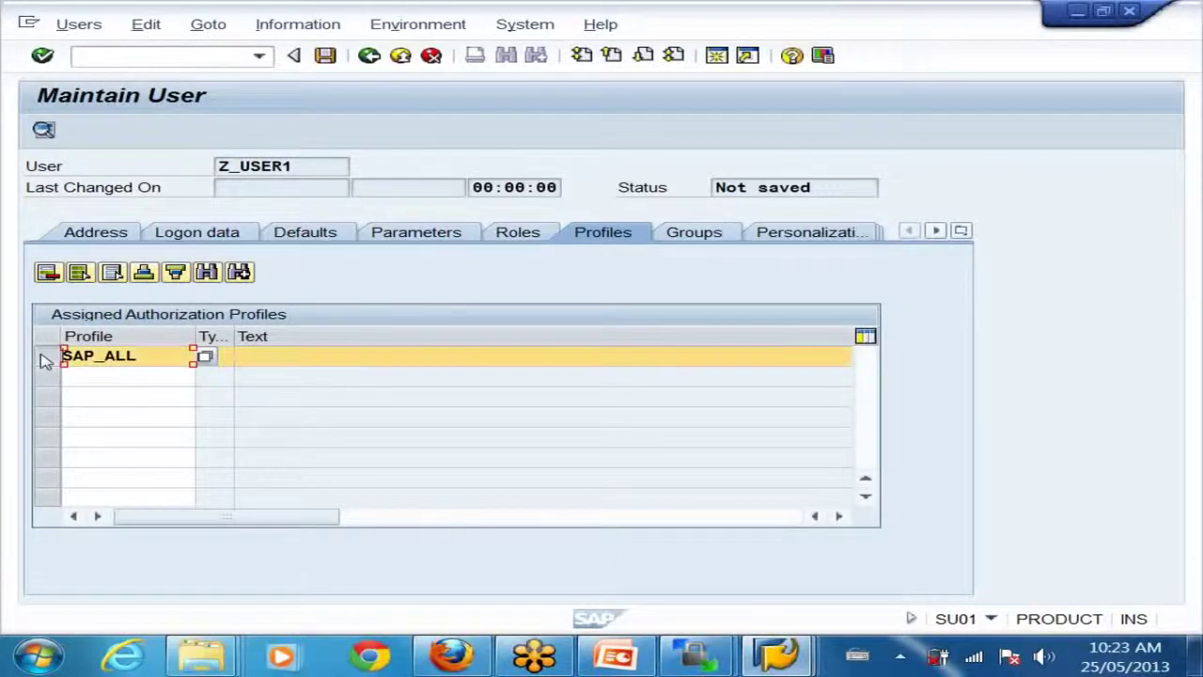
pyautogui.click(48, 272)
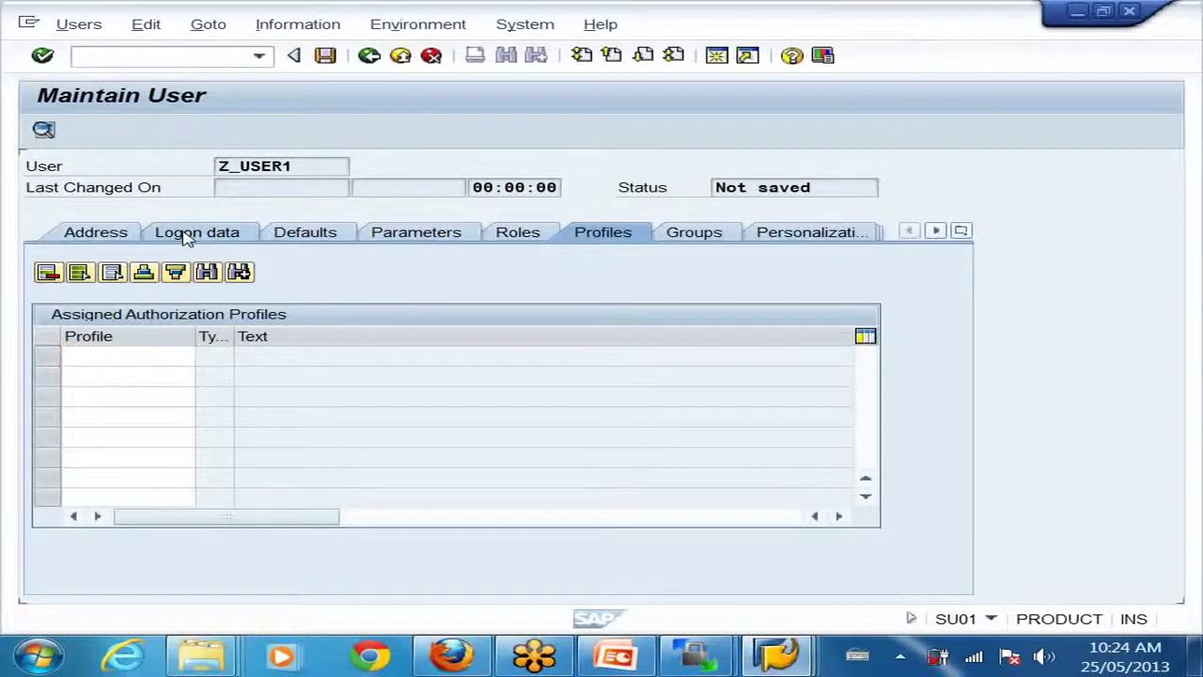
# - Review the user's address, logon data, defaults, parameters, roles, profiles and groups once more, and save the user
pyautogui.click(185, 235)
pyautogui.click(112, 233)
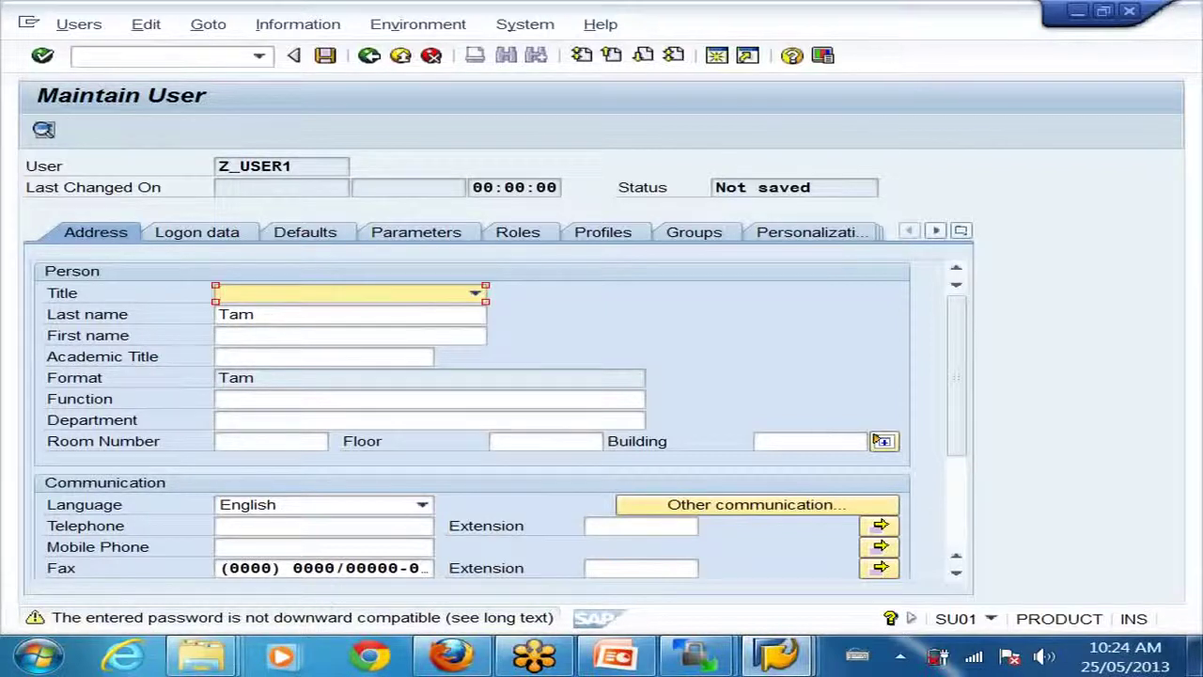
pyautogui.click(214, 242)
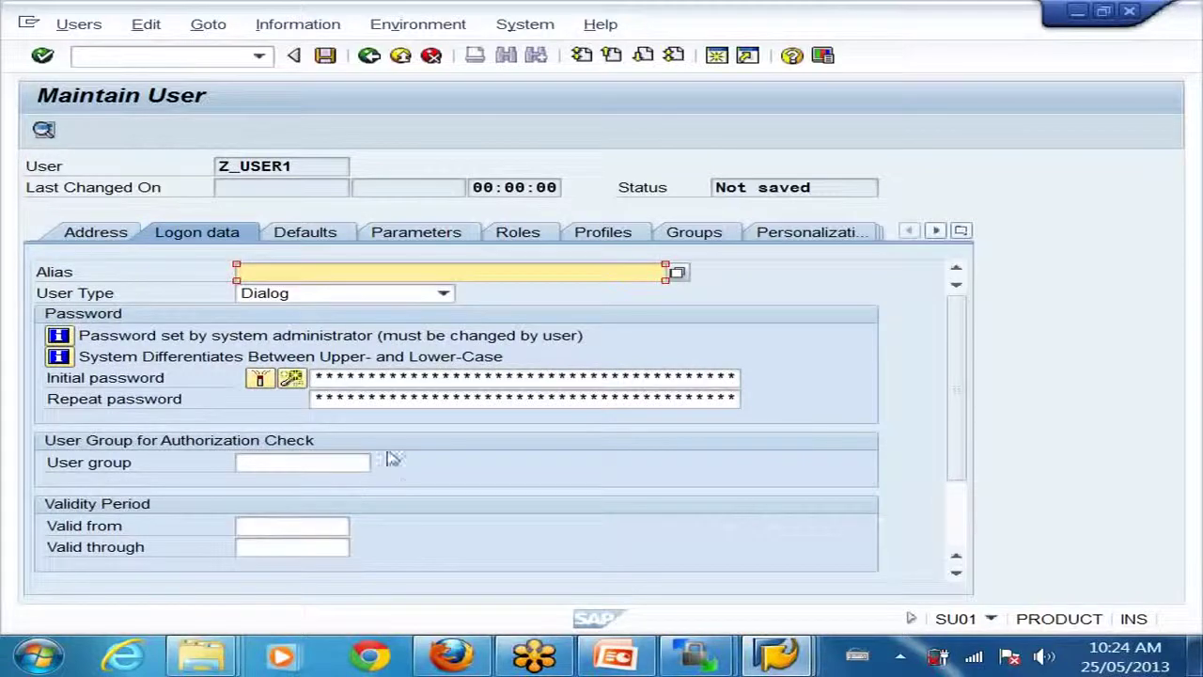
pyautogui.click(310, 233)
pyautogui.click(455, 235)
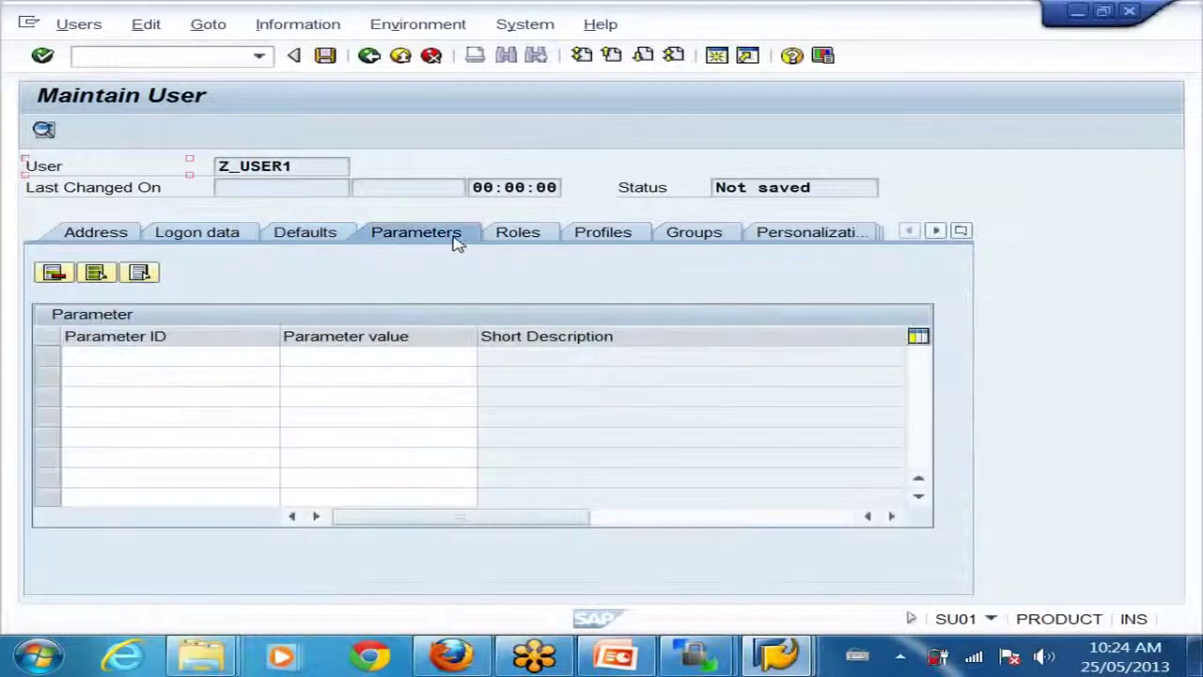
pyautogui.click(551, 235)
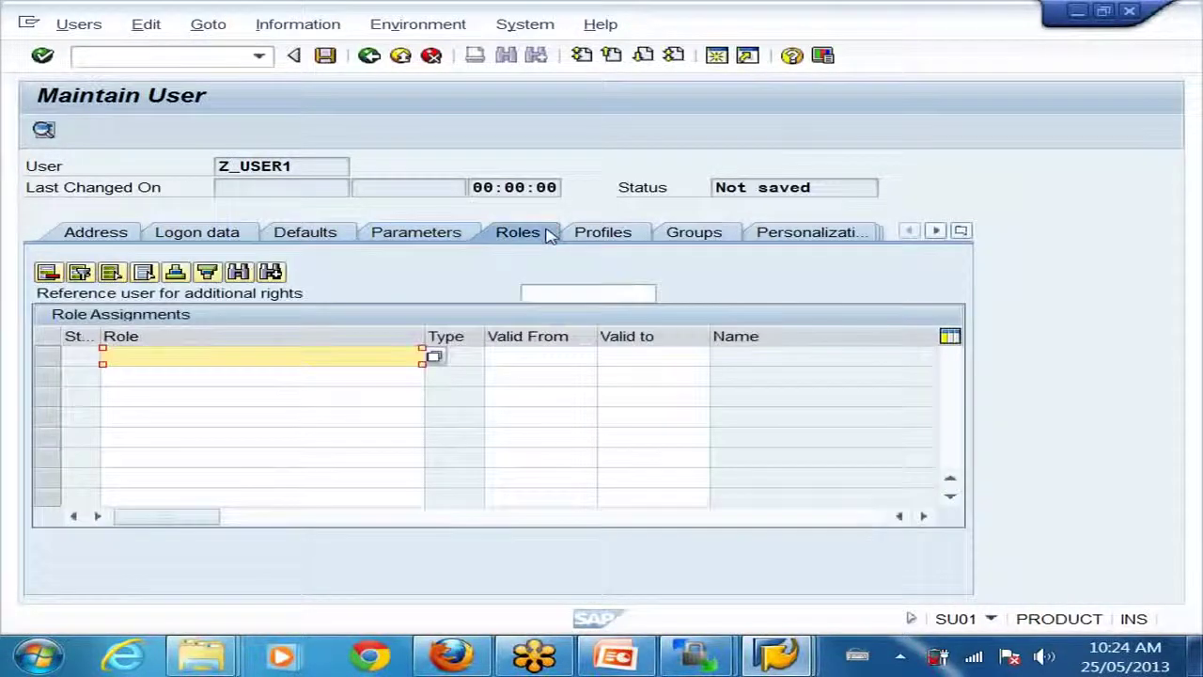
pyautogui.click(644, 236)
pyautogui.click(693, 237)
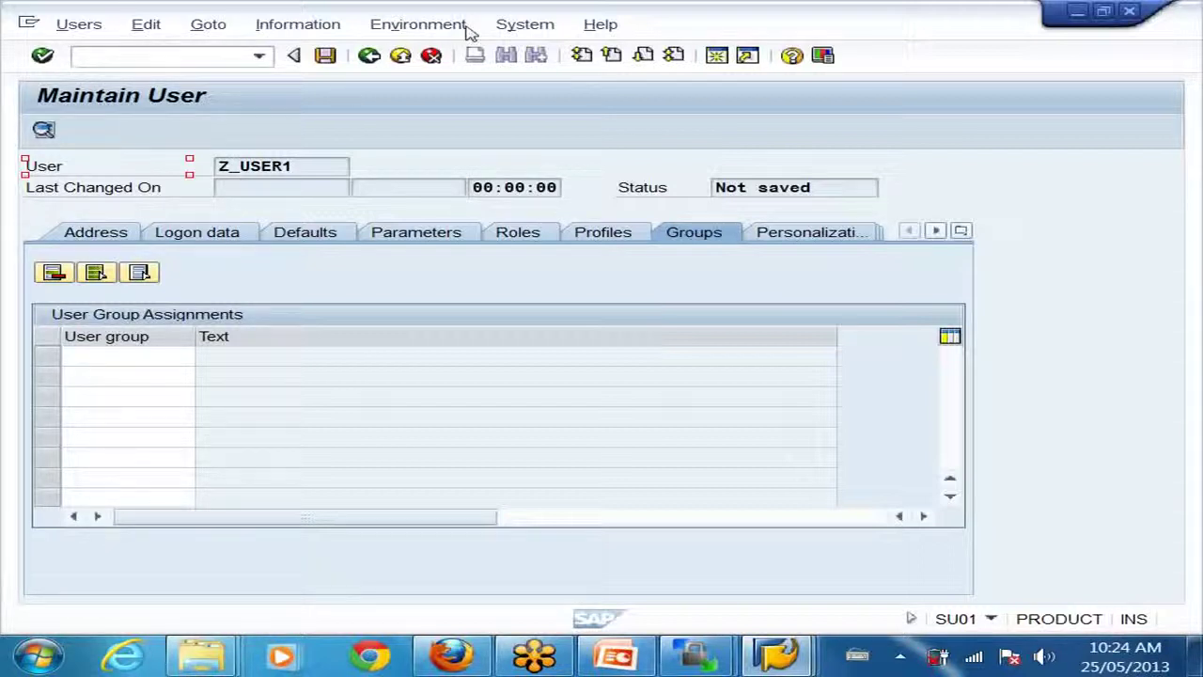
pyautogui.click(329, 56)
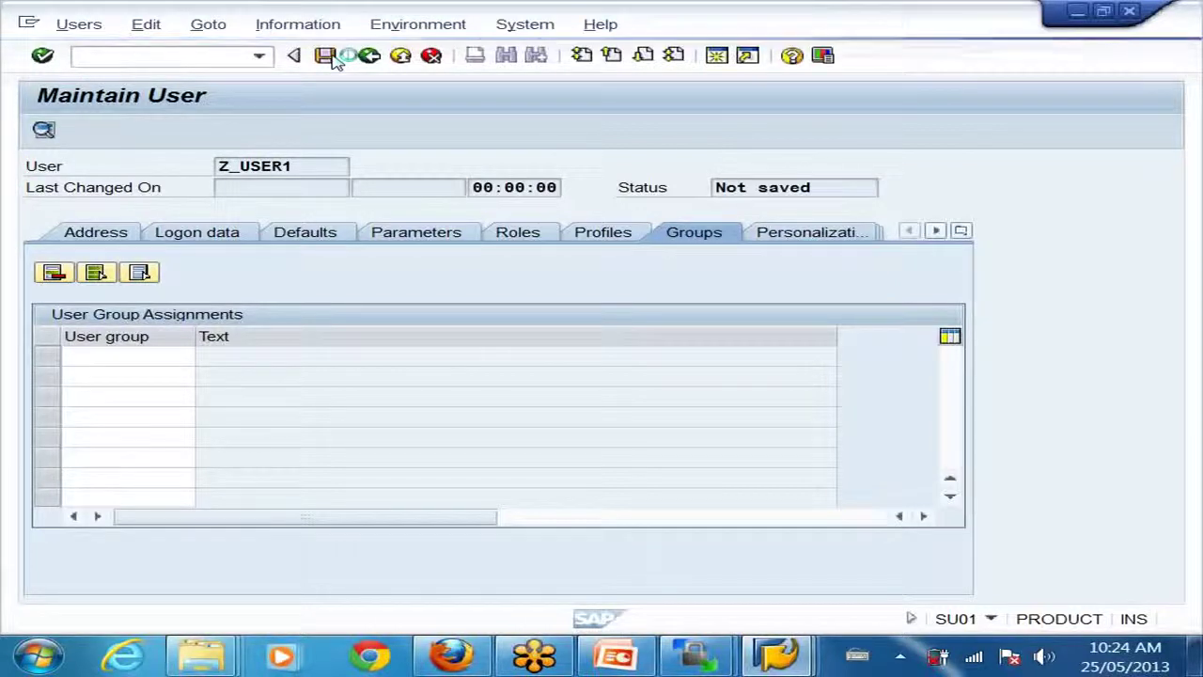